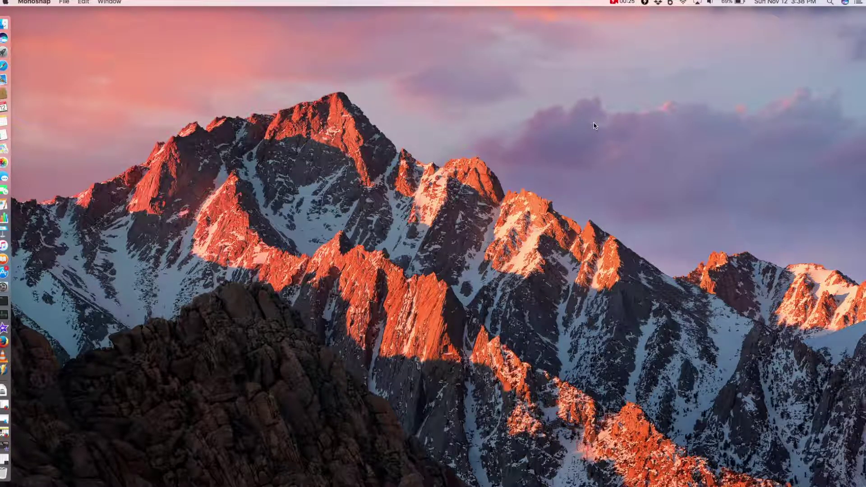
# Examine Launchpad, its Other folder and Spotlight Search as ways to find QuickTime Player
pyautogui.click(3, 53)
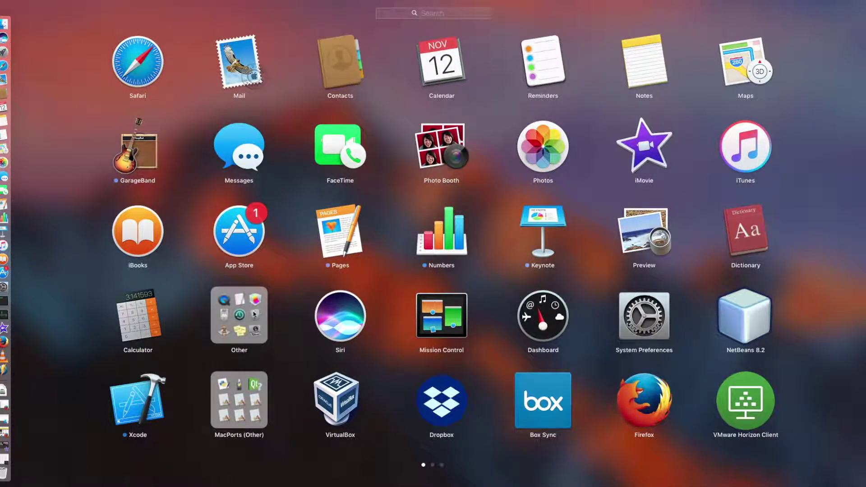
pyautogui.click(241, 319)
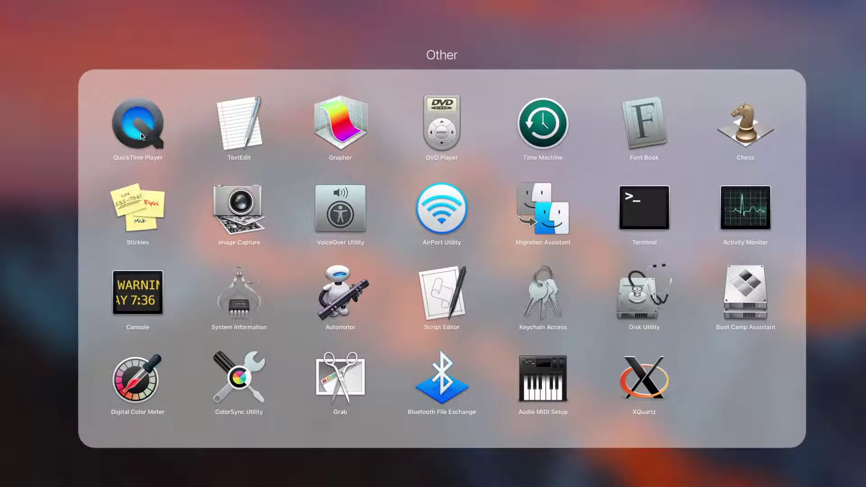
pyautogui.click(842, 206)
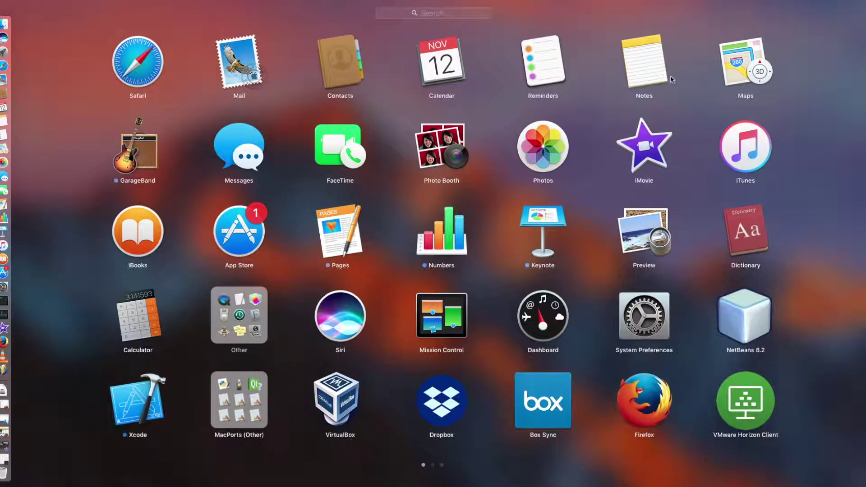
pyautogui.click(827, 119)
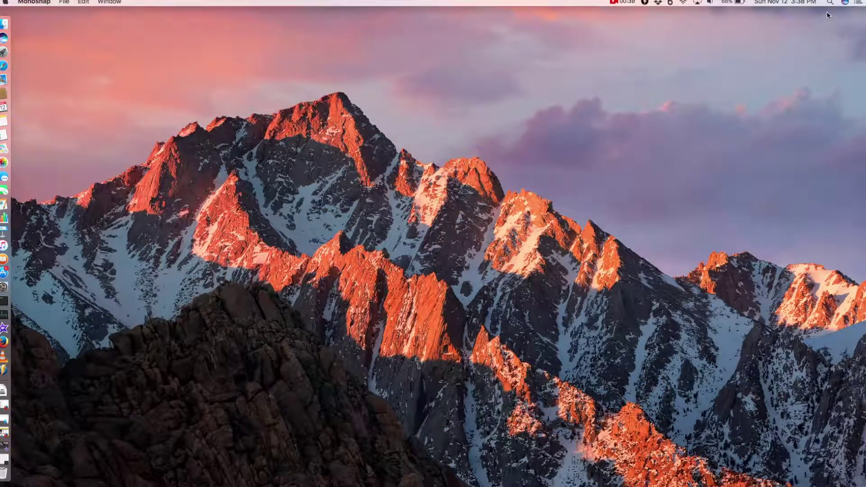
pyautogui.click(829, 3)
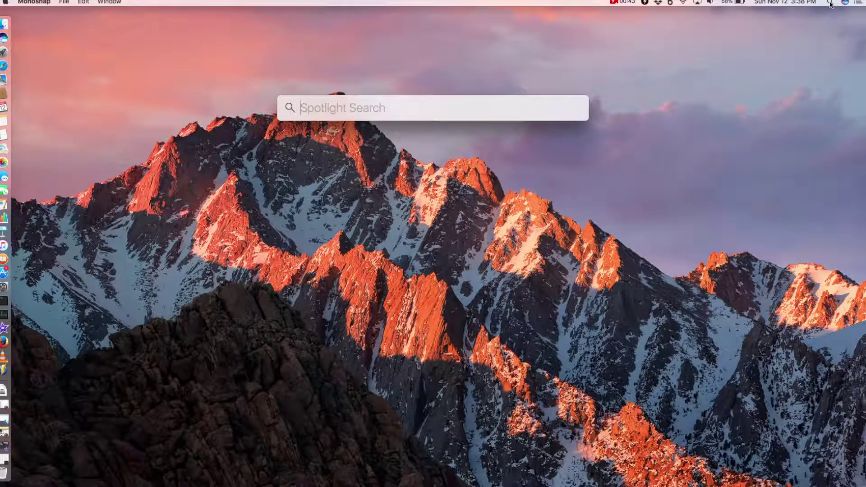
pyautogui.click(514, 227)
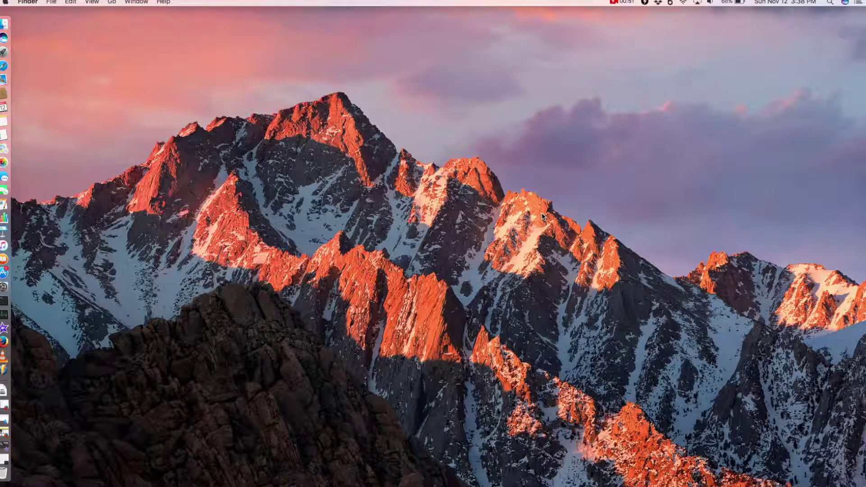
pyautogui.press('super+space')
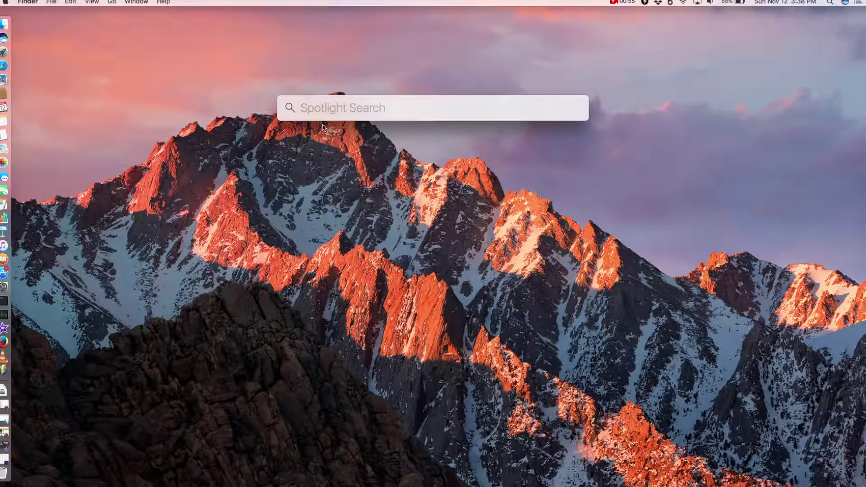
pyautogui.click(9, 53)
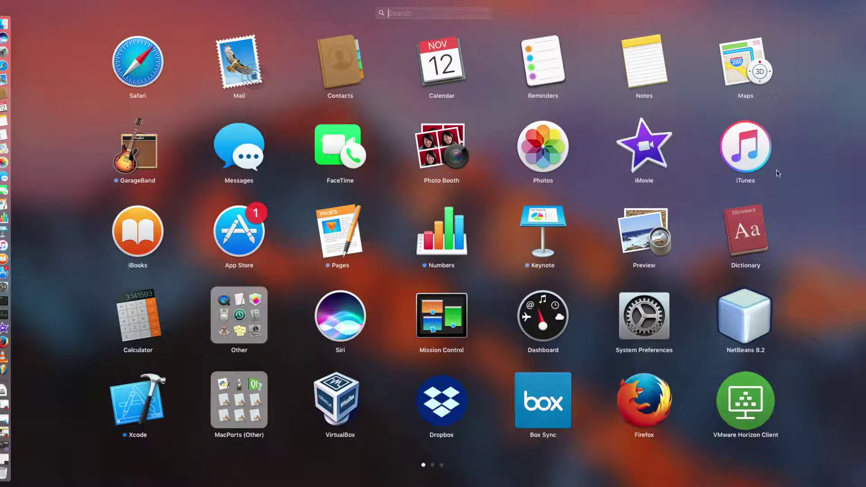
pyautogui.click(812, 187)
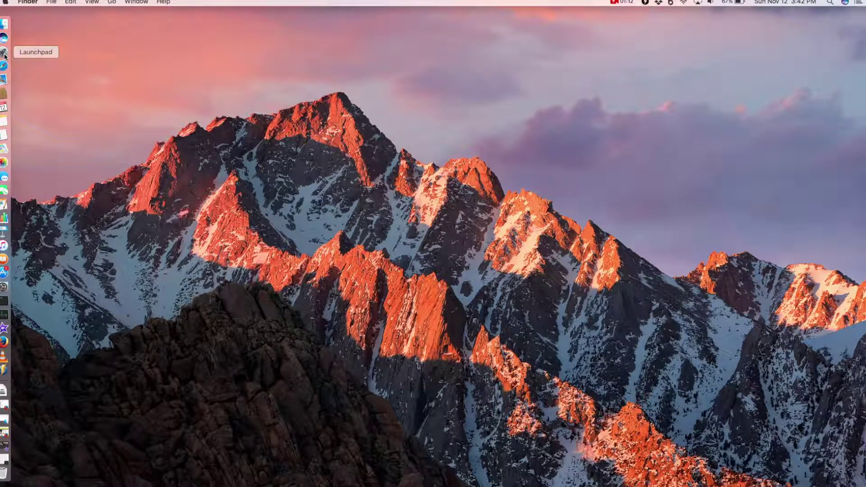
# Launch QuickTime Player from the Other folder of Launchpad
pyautogui.click(4, 54)
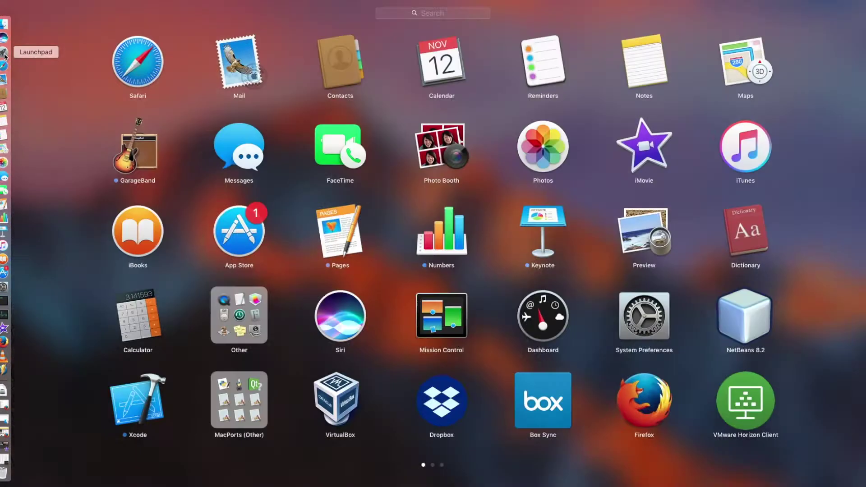
pyautogui.click(239, 309)
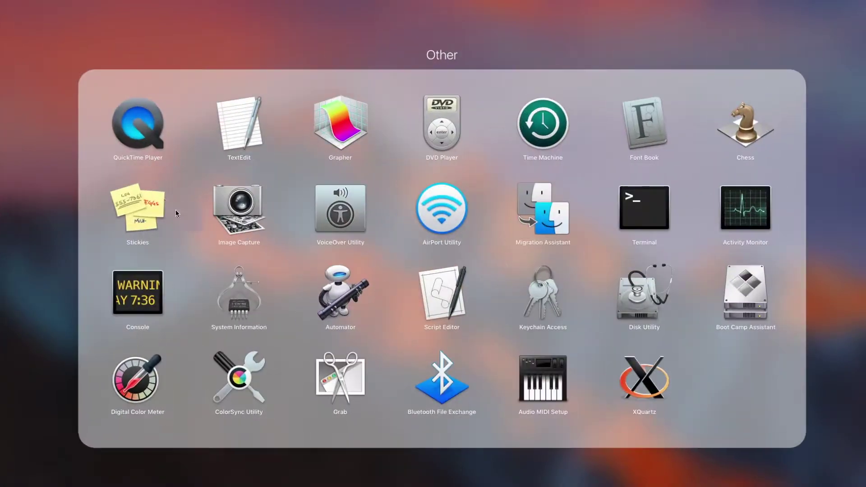
pyautogui.click(141, 135)
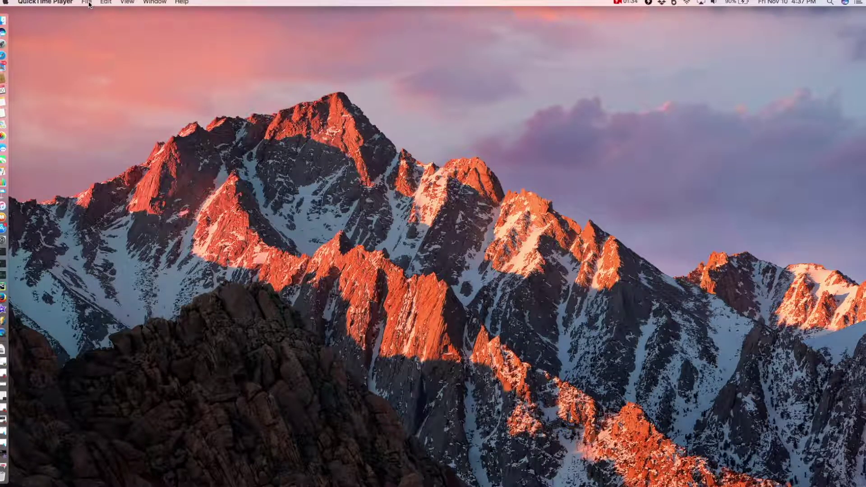
# Create a new screen recording and show its recording options
pyautogui.click(86, 3)
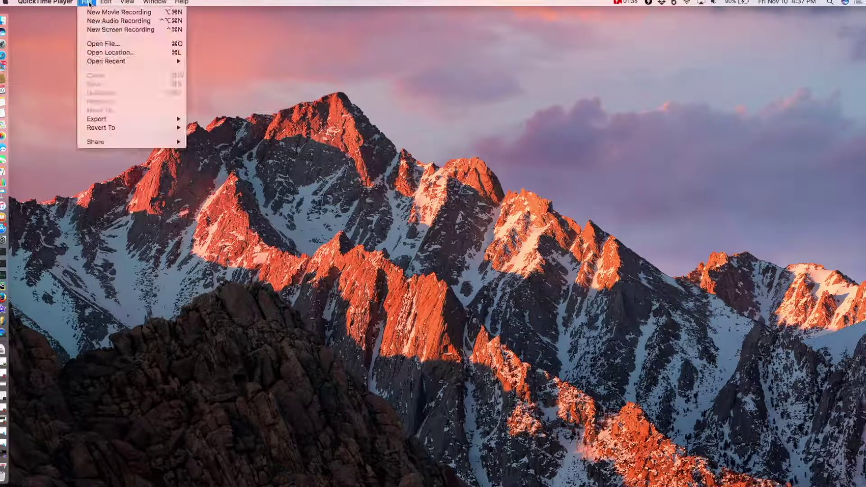
pyautogui.click(108, 30)
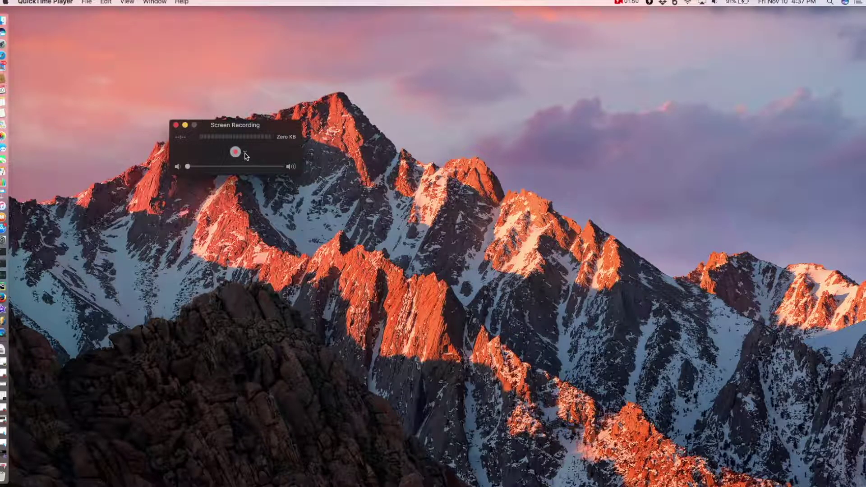
pyautogui.click(246, 152)
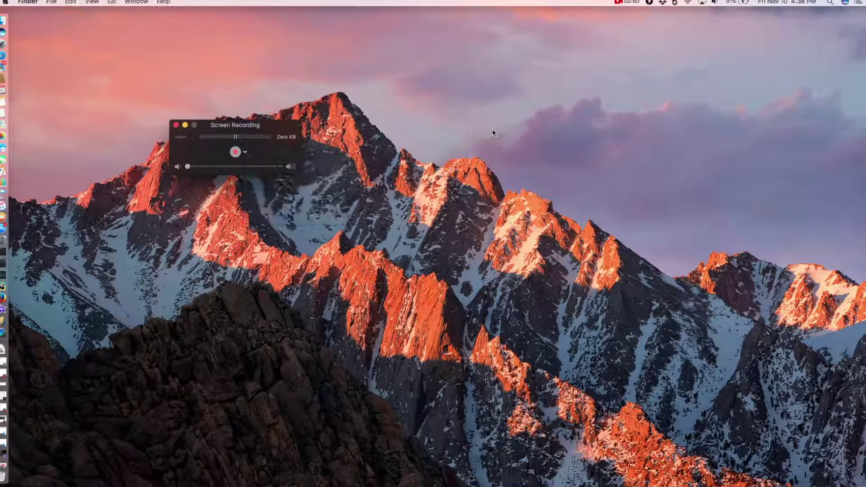
# Start recording only a rectangular area covering the middle part of the desktop
pyautogui.click(235, 154)
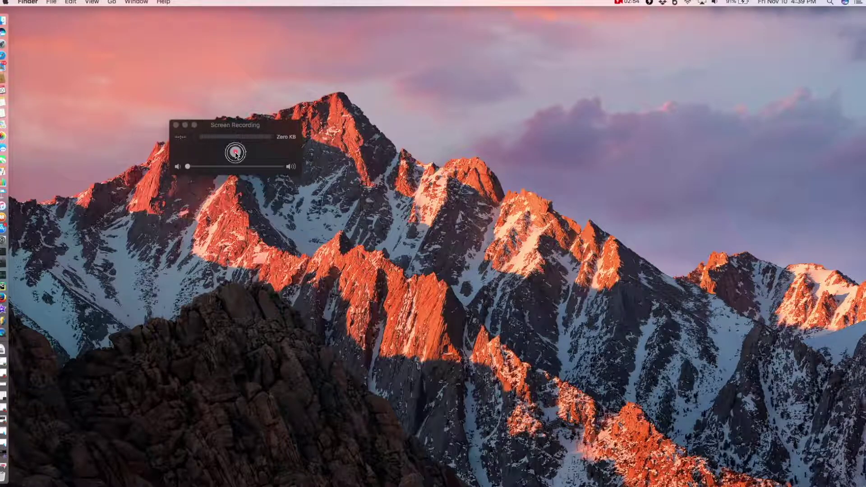
pyautogui.click(235, 153)
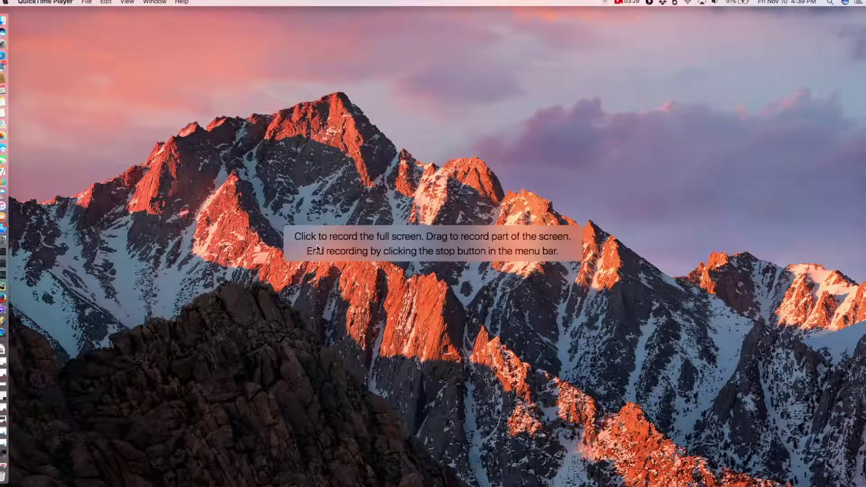
pyautogui.moveTo(126, 102); pyautogui.dragTo(701, 398)
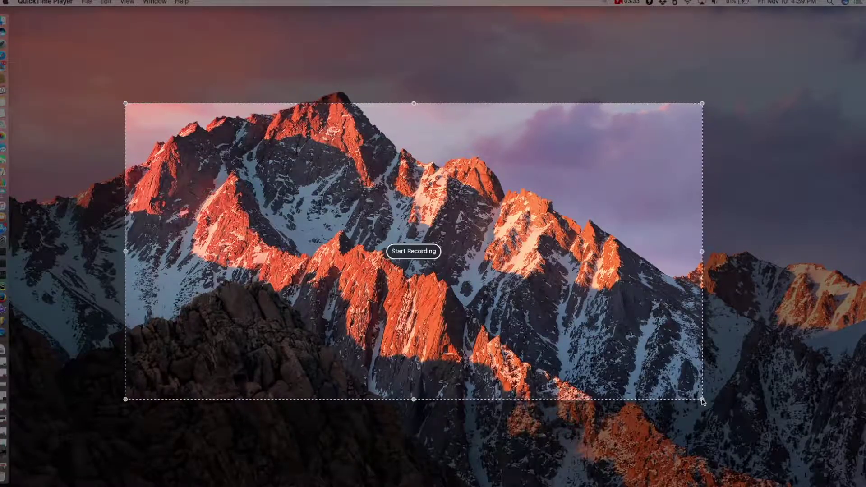
pyautogui.click(405, 253)
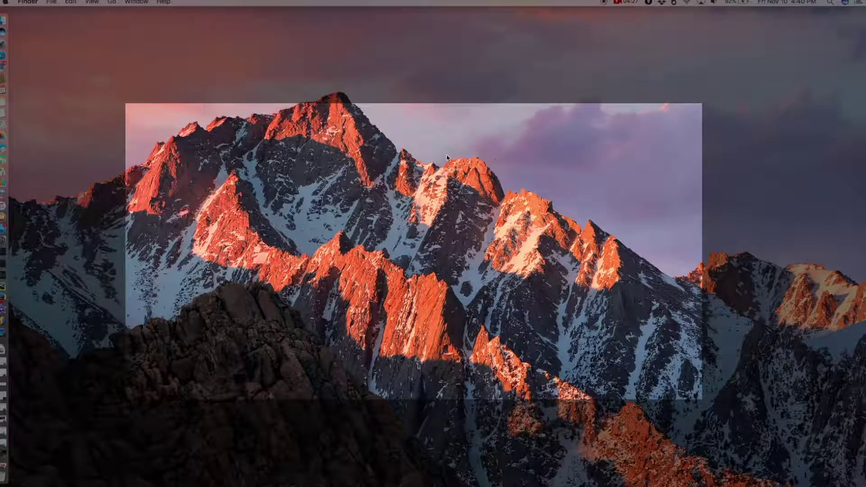
# Show Launchpad's Other folder while the partial-screen recording runs, and stop the recording
pyautogui.click(6, 48)
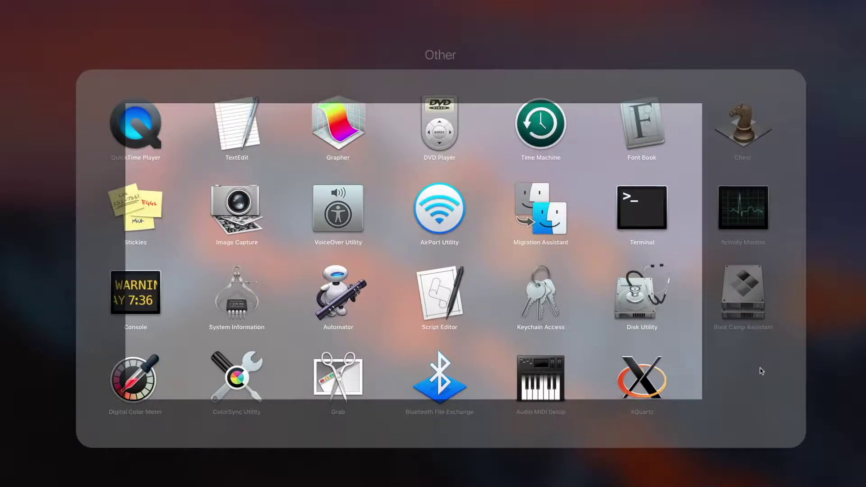
pyautogui.click(388, 122)
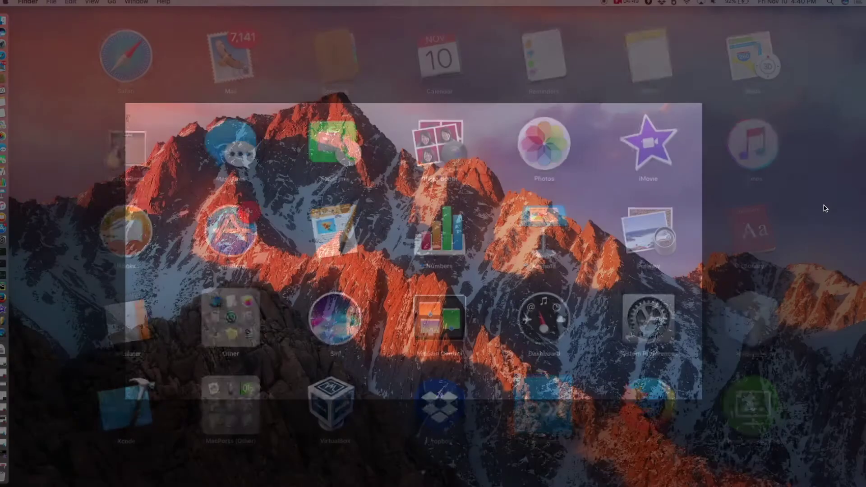
pyautogui.click(604, 3)
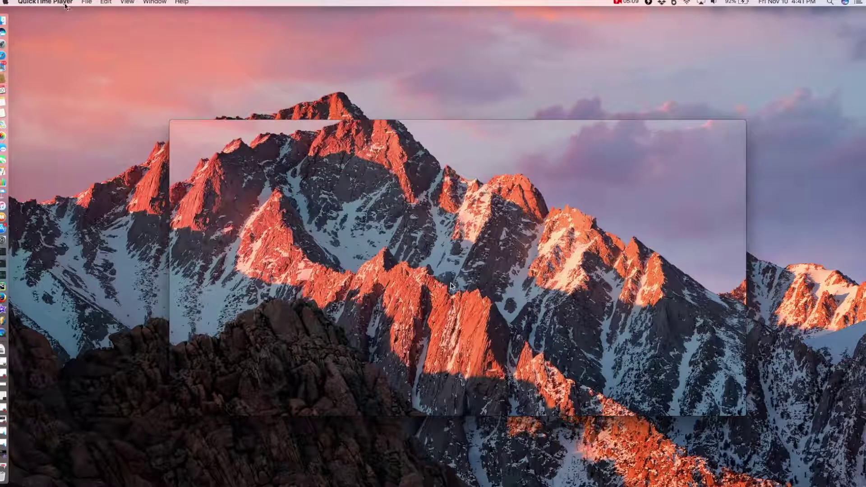
# Create another screen recording, move its control window closer to the middle of the desktop, and start recording the full screen
pyautogui.click(86, 3)
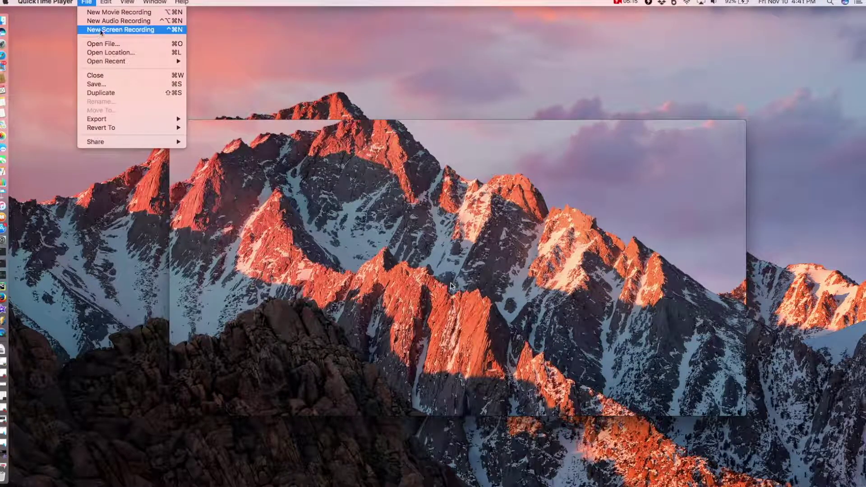
pyautogui.click(97, 29)
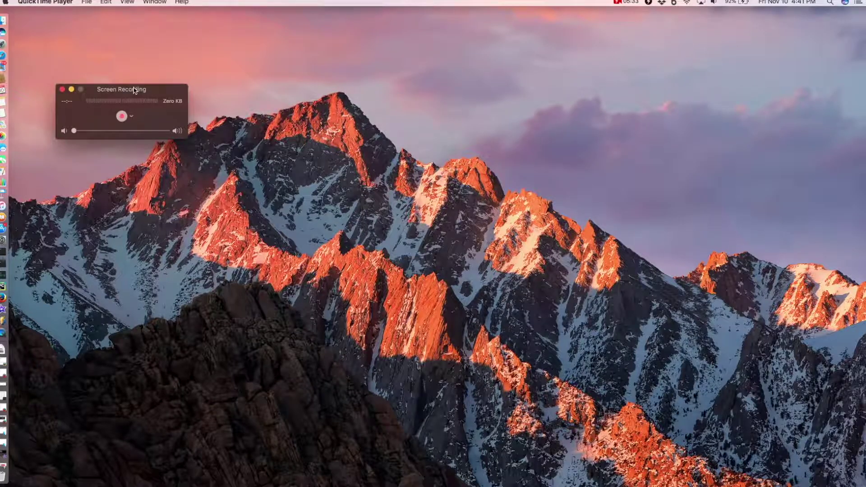
pyautogui.moveTo(134, 90); pyautogui.dragTo(289, 193)
pyautogui.click(277, 220)
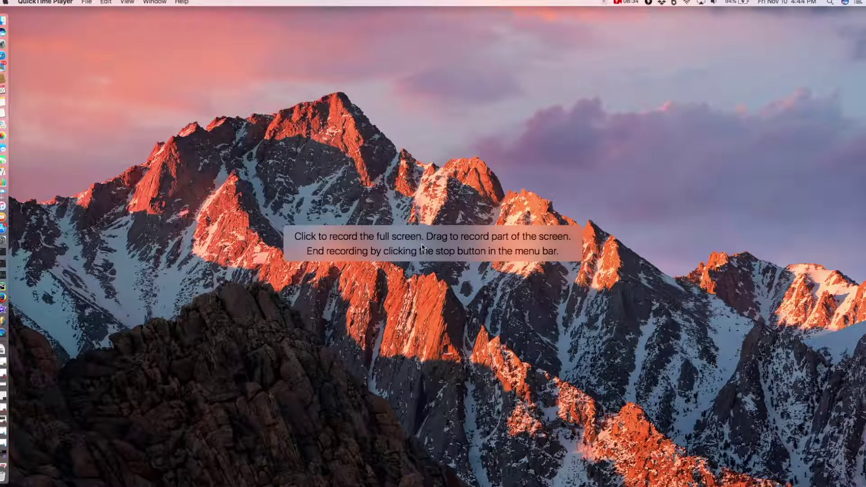
pyautogui.click(422, 247)
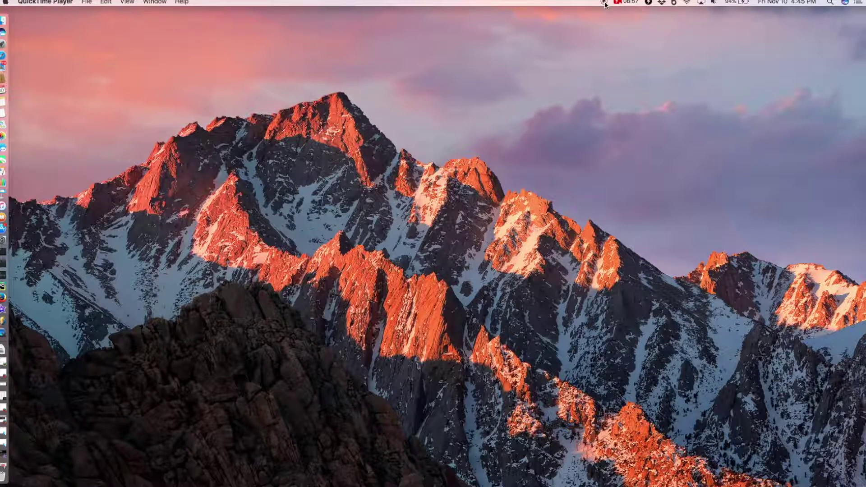
# Browse the Launchpad pages and the MacPorts (Other) folder while the full-screen recording runs, and stop the recording
pyautogui.press('F4')
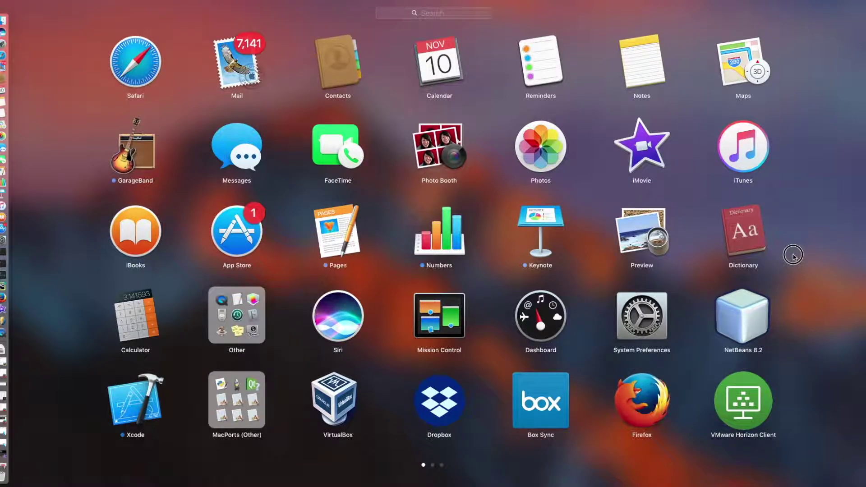
pyautogui.moveTo(792, 253); pyautogui.dragTo(203, 305)
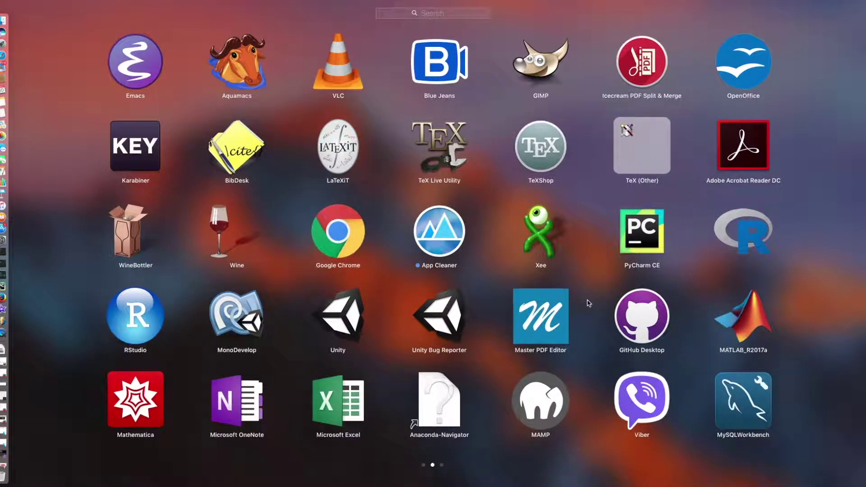
pyautogui.moveTo(808, 267); pyautogui.dragTo(164, 318)
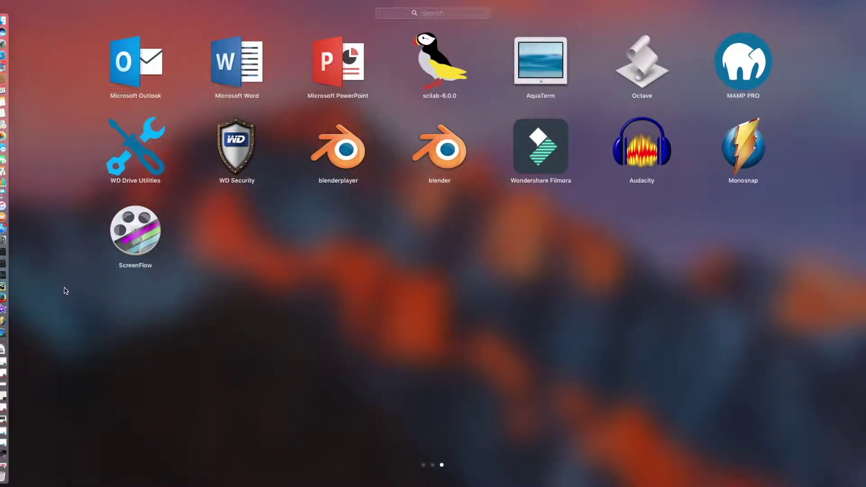
pyautogui.moveTo(68, 294); pyautogui.dragTo(767, 309)
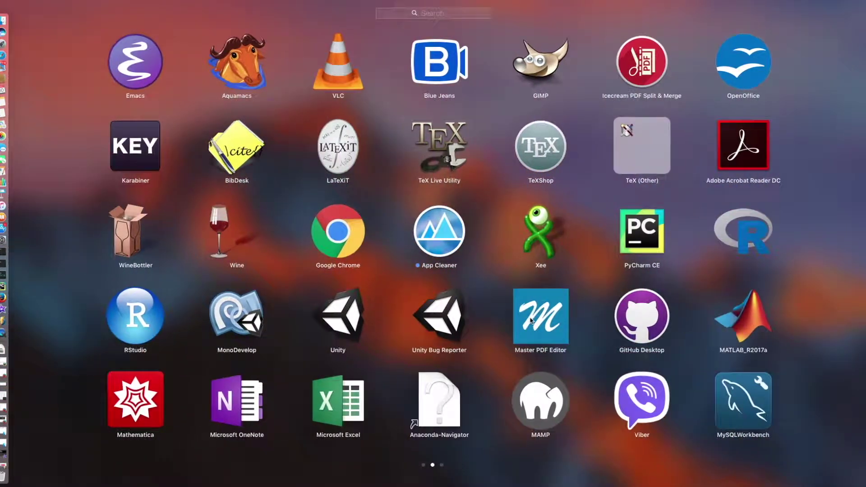
pyautogui.moveTo(306, 290); pyautogui.dragTo(690, 290)
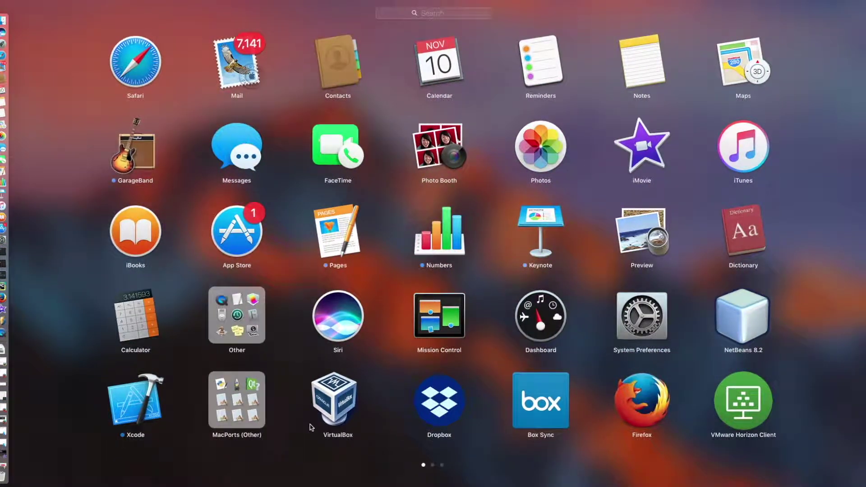
pyautogui.click(241, 412)
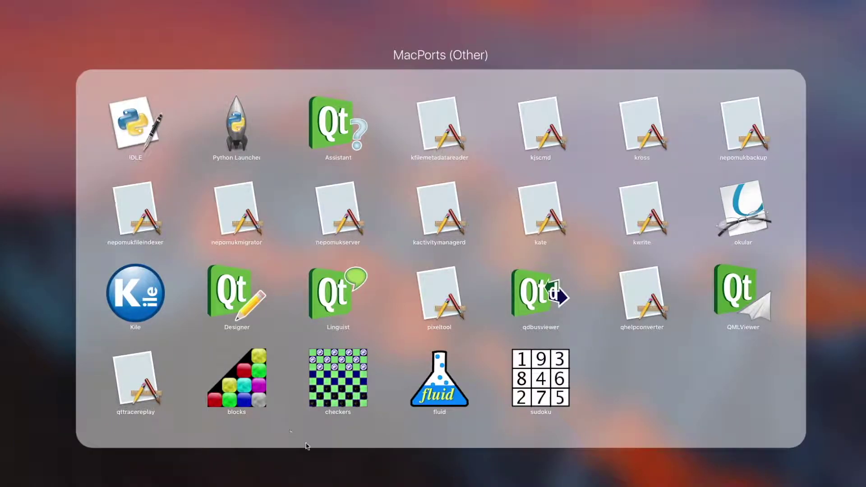
pyautogui.click(832, 370)
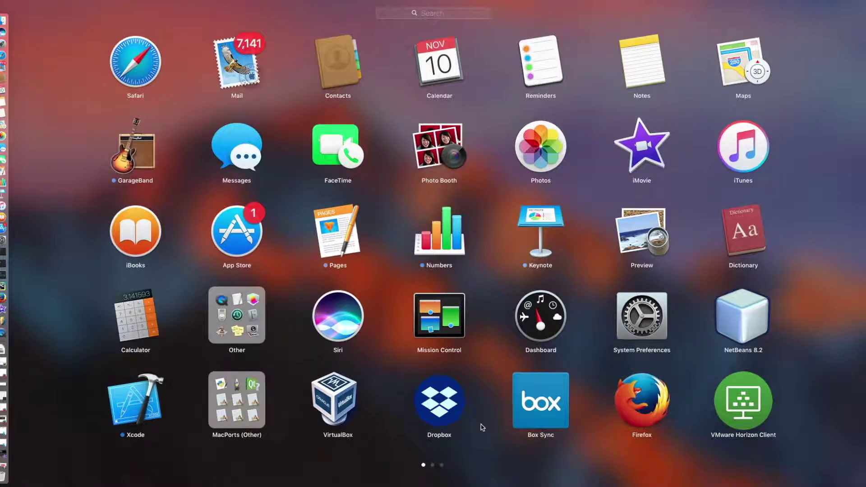
pyautogui.click(816, 208)
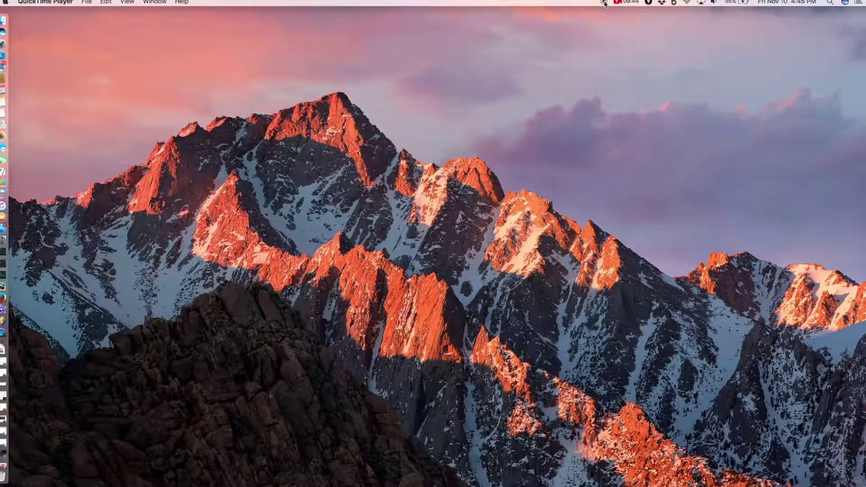
pyautogui.click(604, 4)
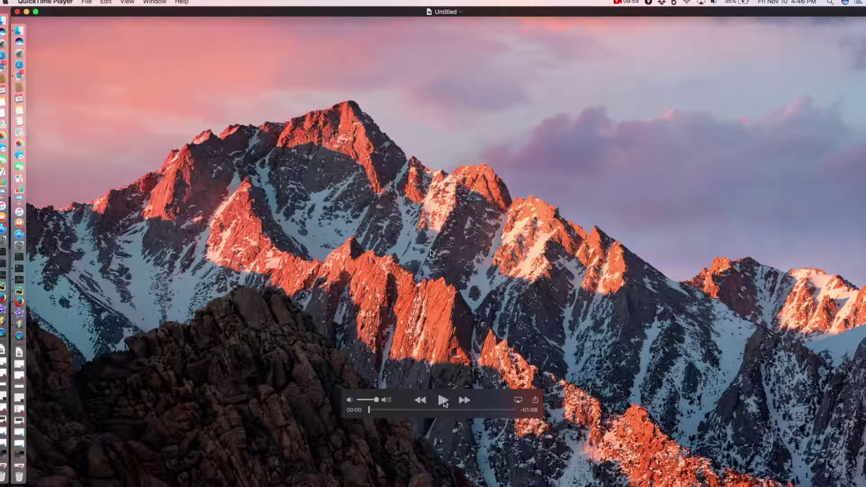
# Play back the full-screen recording and skip through its timeline to check the captured Launchpad footage
pyautogui.click(443, 401)
pyautogui.click(401, 410)
pyautogui.moveTo(424, 411); pyautogui.dragTo(508, 412)
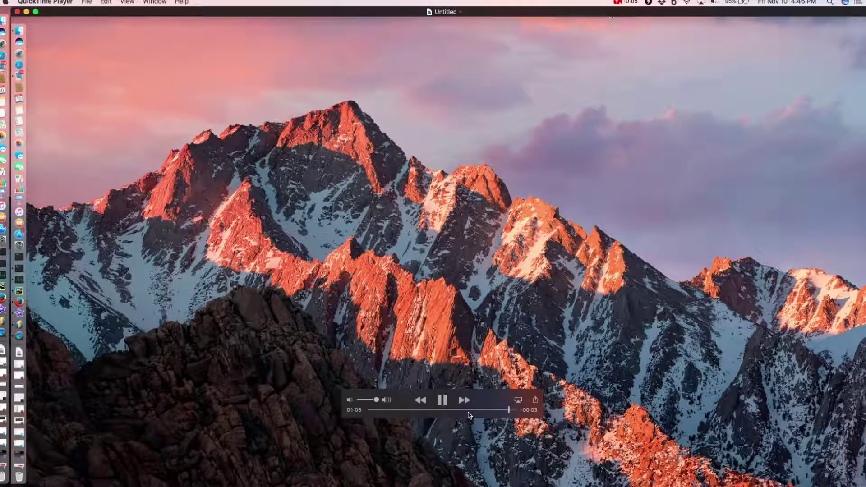
pyautogui.click(466, 412)
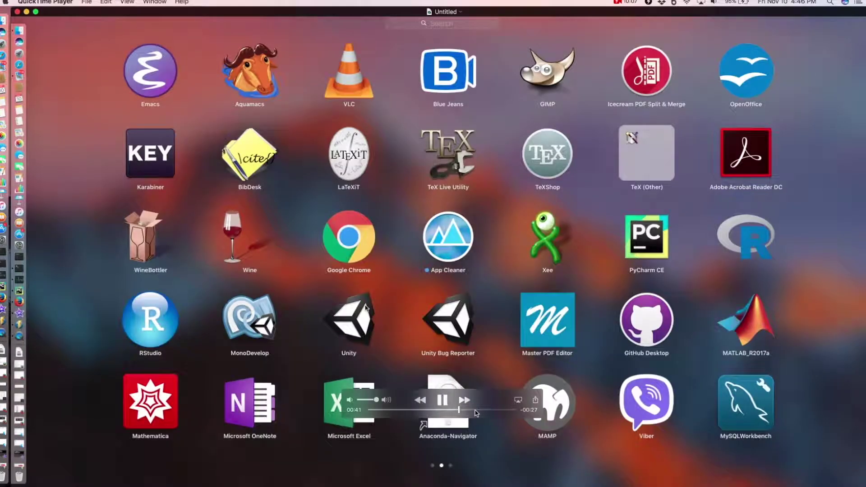
pyautogui.click(474, 411)
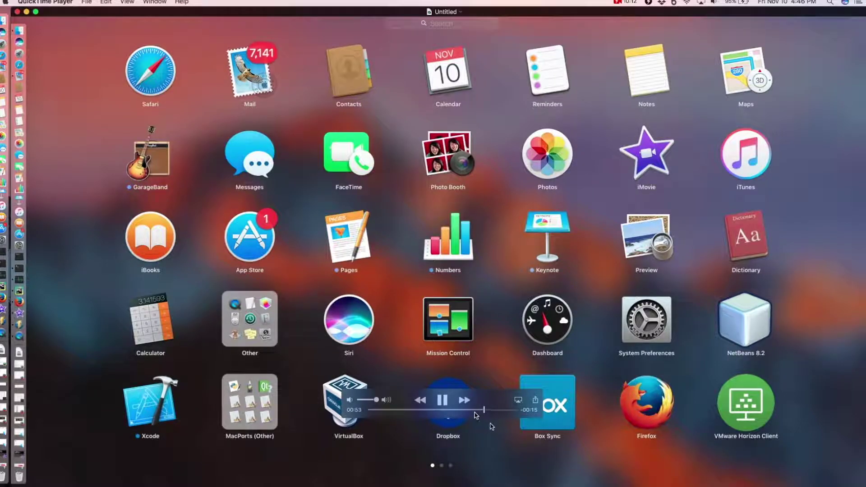
pyautogui.moveTo(17, 13)
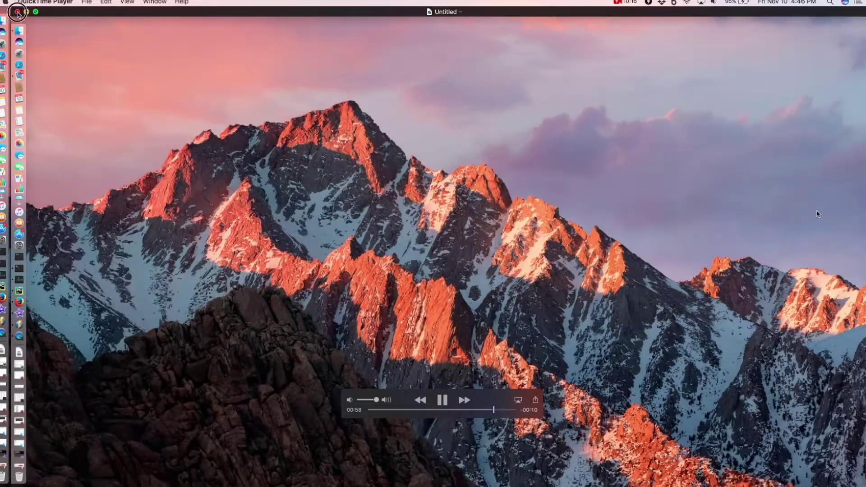
pyautogui.click(17, 13)
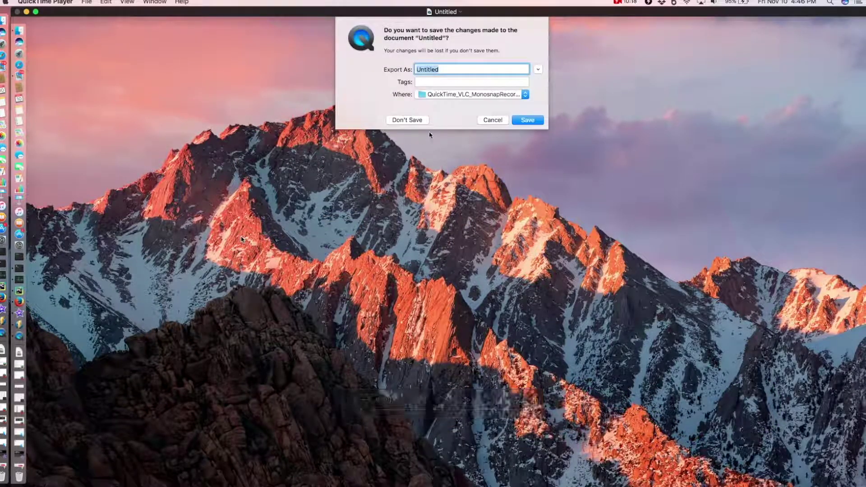
pyautogui.click(492, 120)
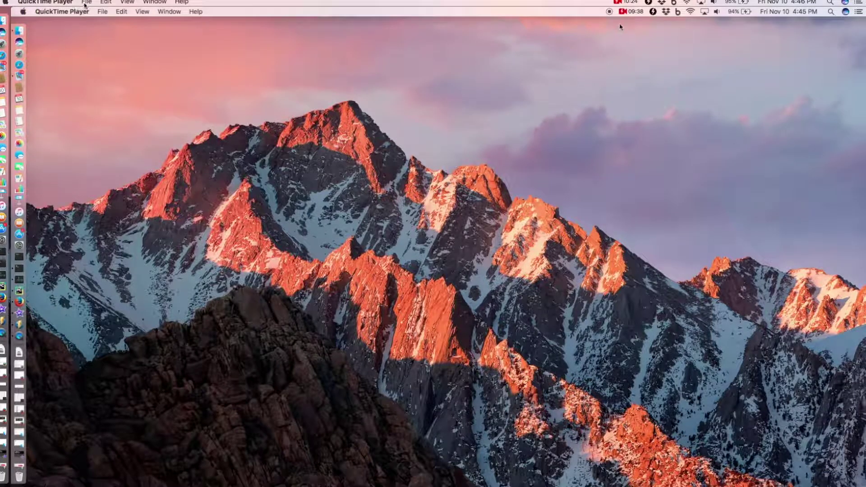
# Export the full-screen recording in 1080p as quickTimeRecordedVideo, replacing the existing file of that name
pyautogui.click(86, 2)
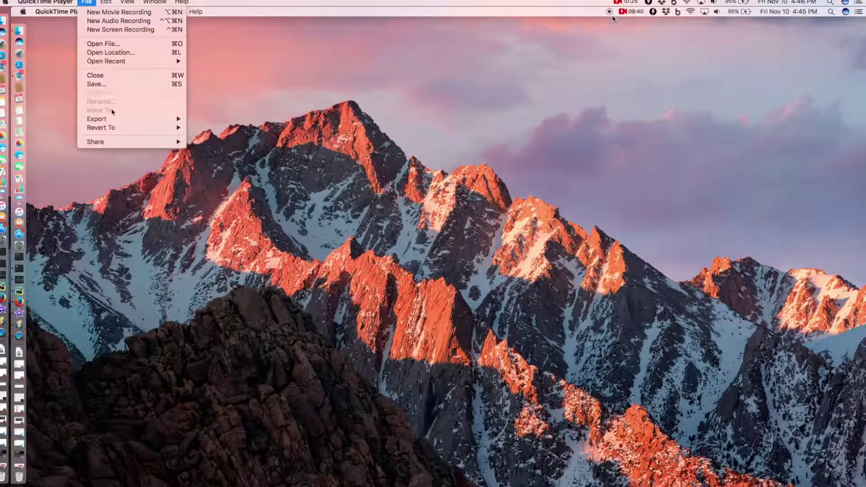
pyautogui.moveTo(112, 120)
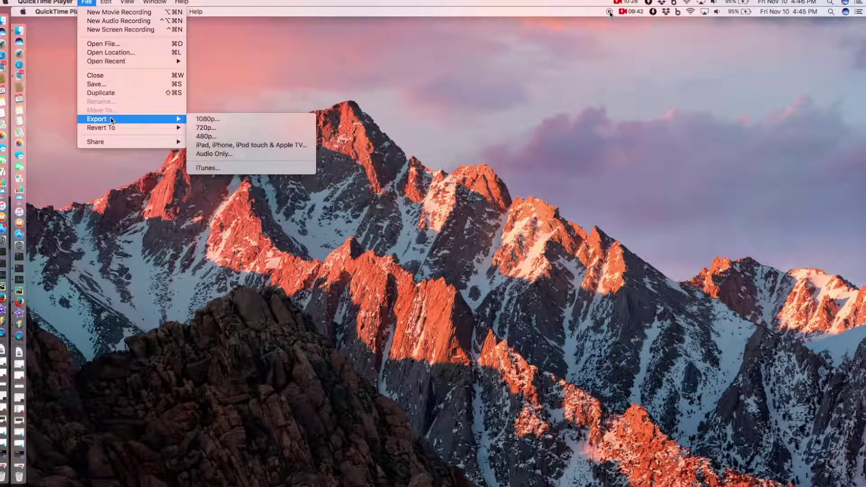
pyautogui.click(207, 119)
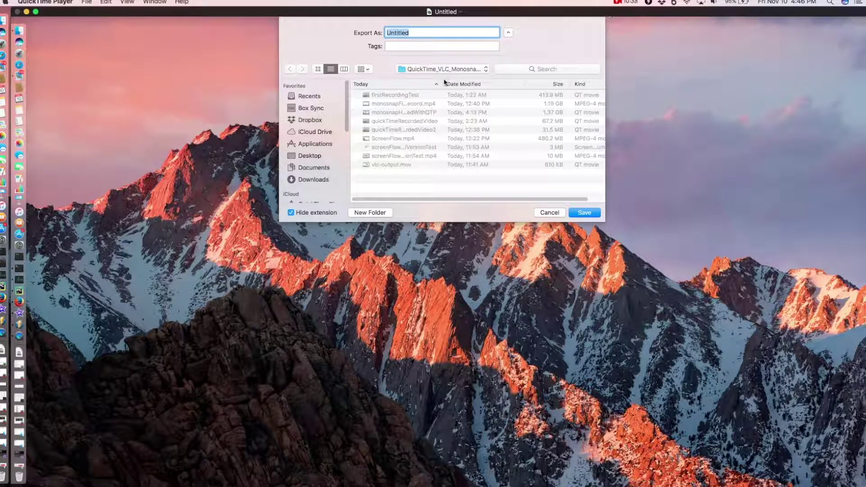
pyautogui.click(420, 121)
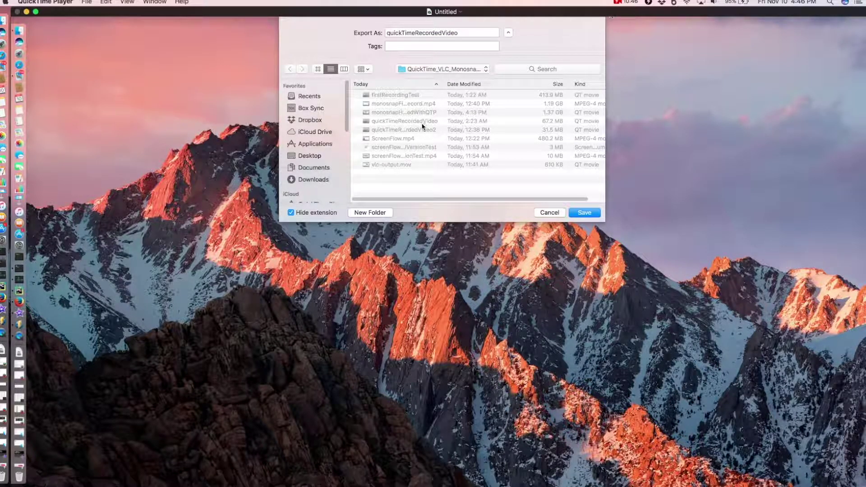
pyautogui.click(586, 214)
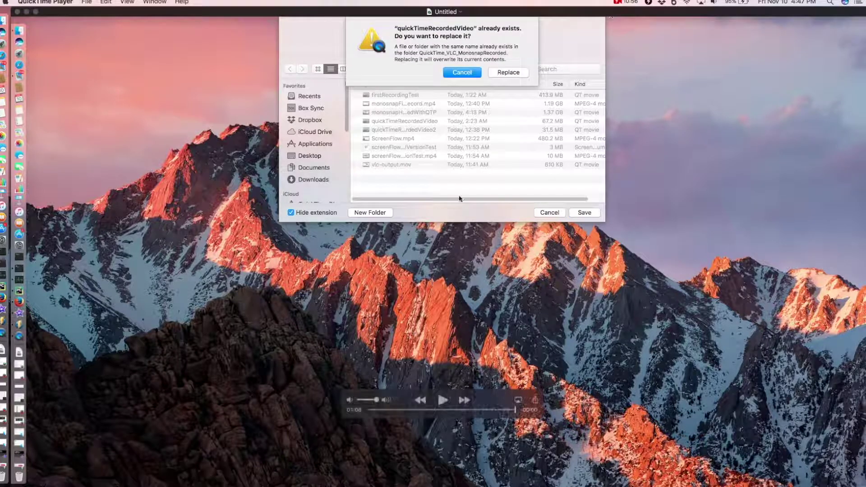
pyautogui.click(507, 74)
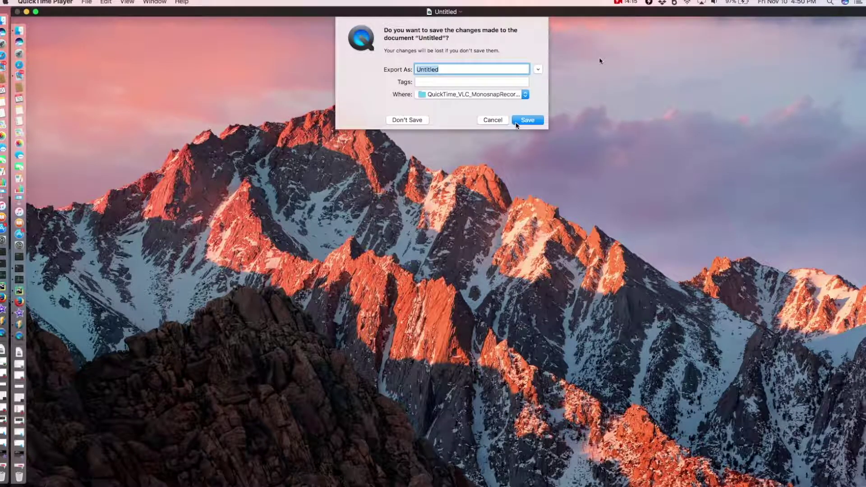
# Close the untitled recording without saving its changes and stop the ongoing screen capture
pyautogui.click(413, 122)
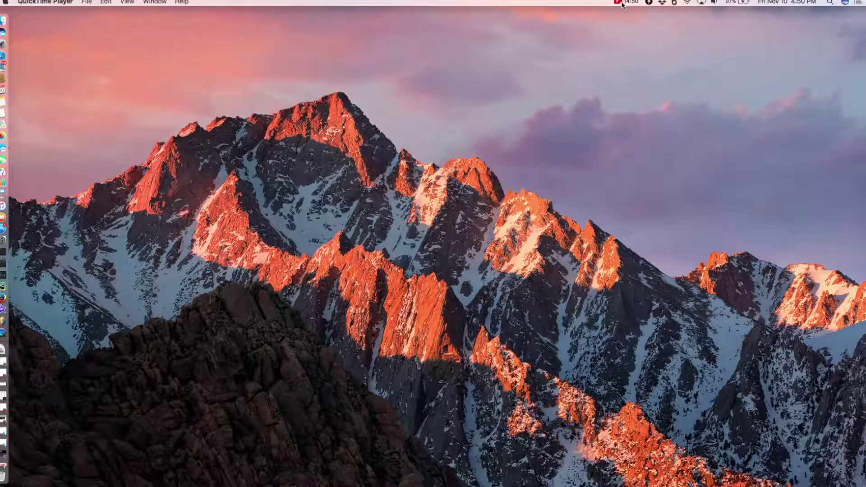
pyautogui.click(621, 3)
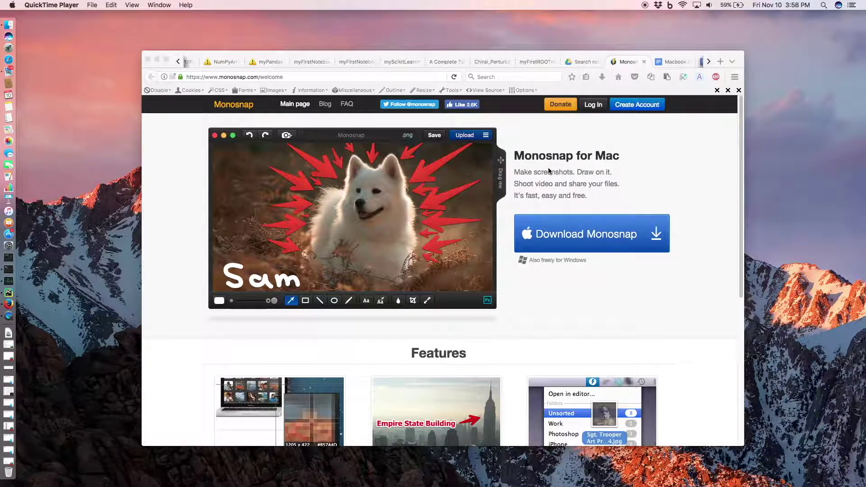
# Follow the Monosnap download link on monosnap.com/welcome and open it with the App Store
pyautogui.click(282, 77)
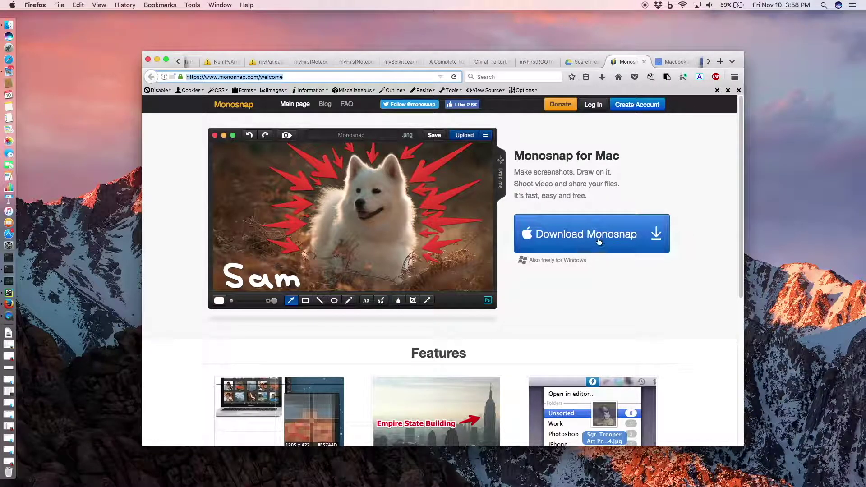
pyautogui.click(601, 241)
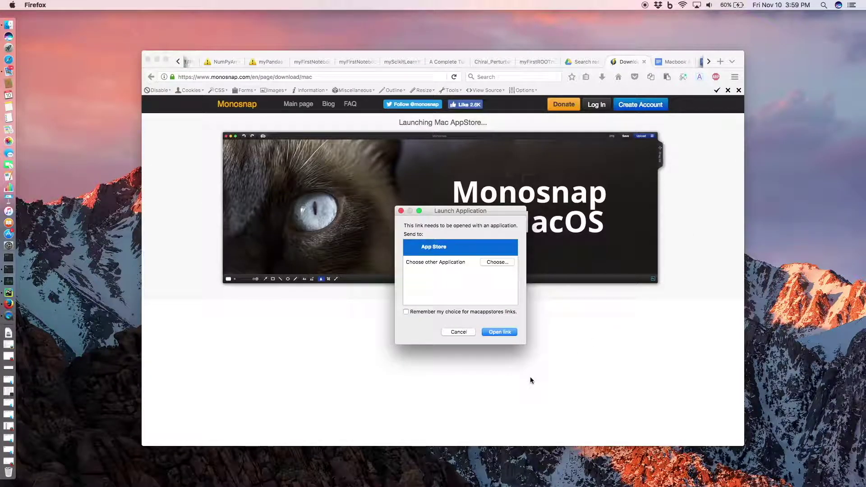
pyautogui.click(497, 332)
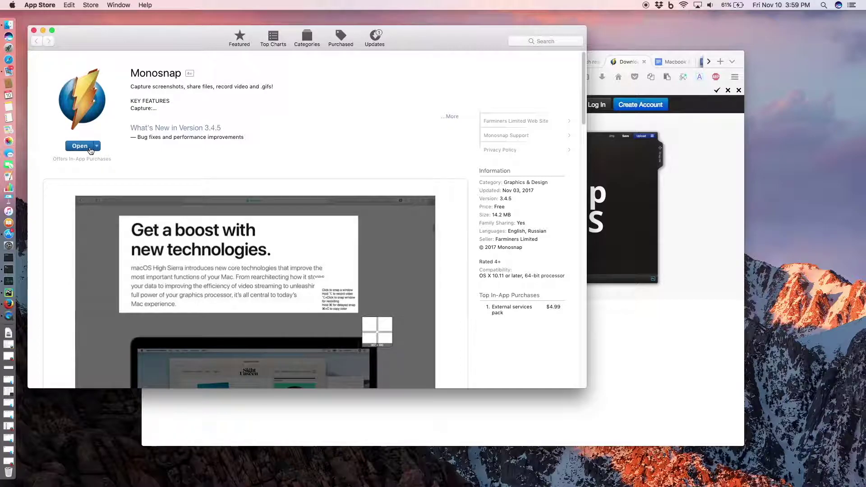
# View the additional options beside Open on Monosnap's App Store page, dismiss them and close the App Store
pyautogui.click(96, 146)
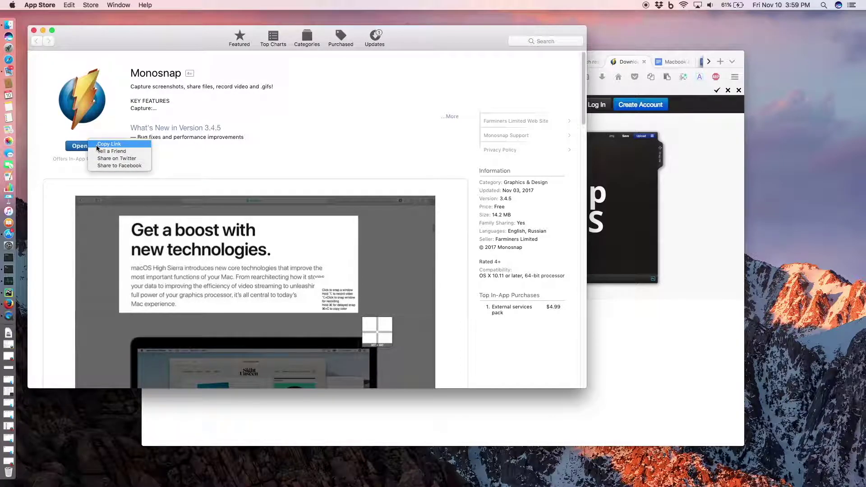
pyautogui.click(193, 158)
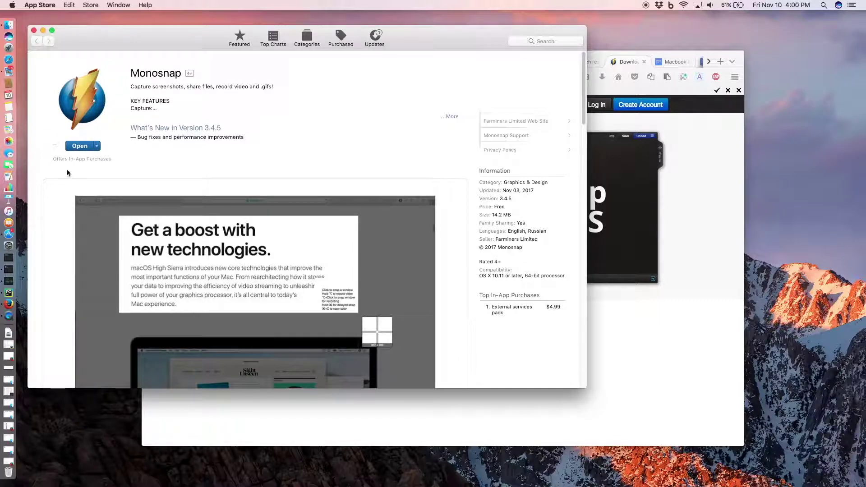
pyautogui.click(34, 31)
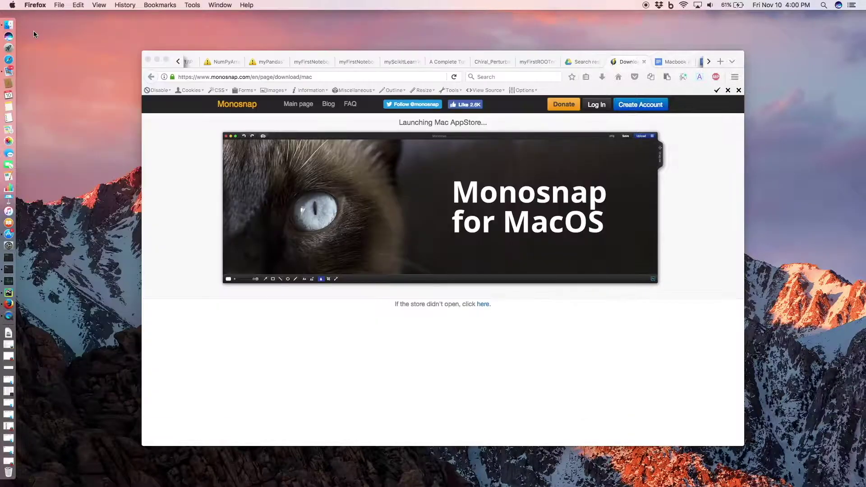
# Look through the Launchpad pages for Monosnap, and launch it through a Spotlight search for "monosnap"
pyautogui.click(9, 47)
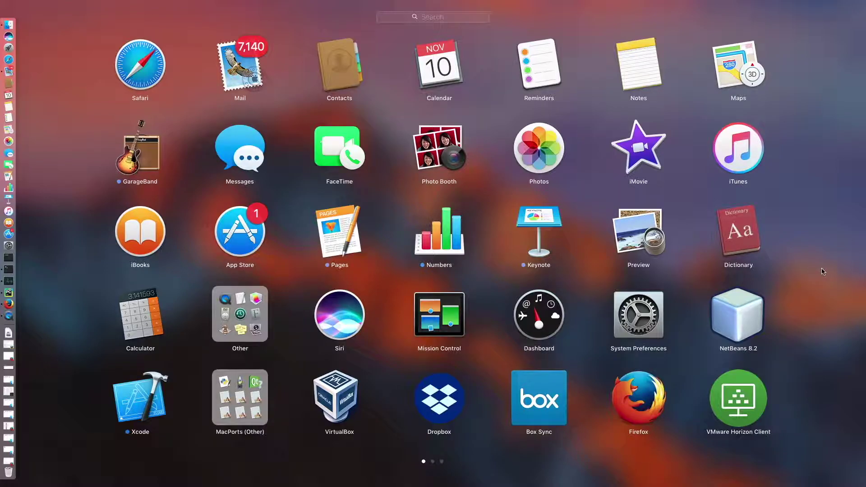
pyautogui.hscroll(3, 823, 271)
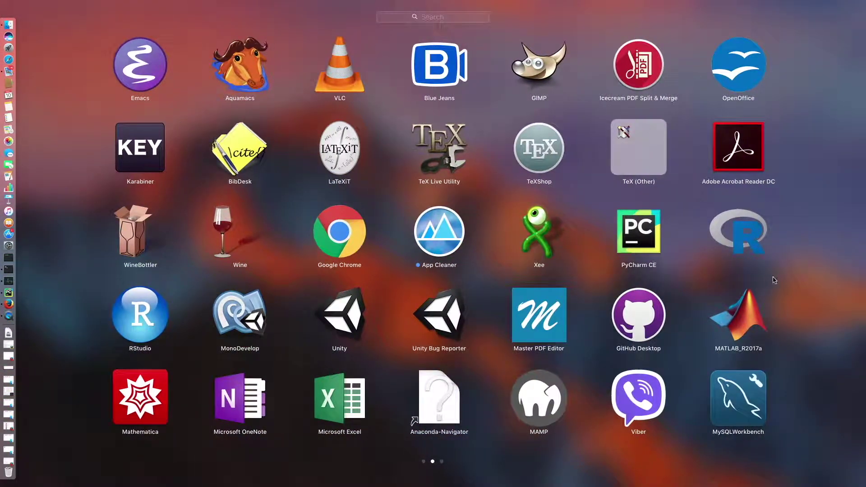
pyautogui.hscroll(3, 774, 280)
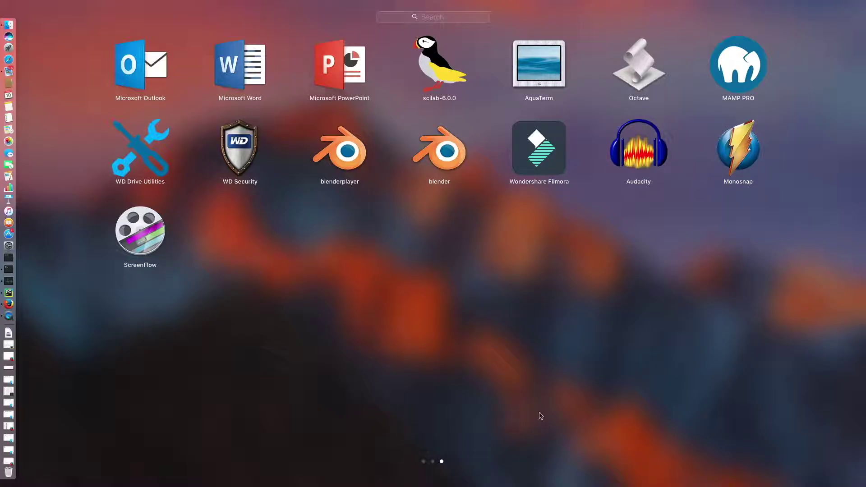
pyautogui.press('super+space')
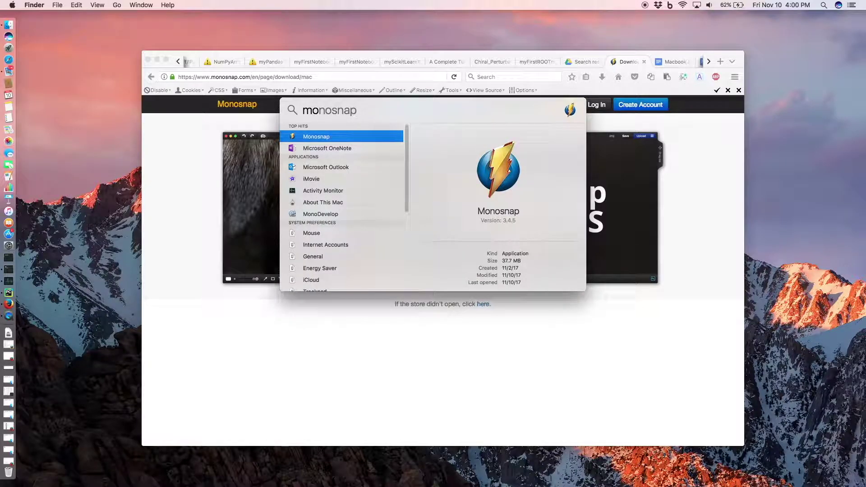
pyautogui.click(322, 140)
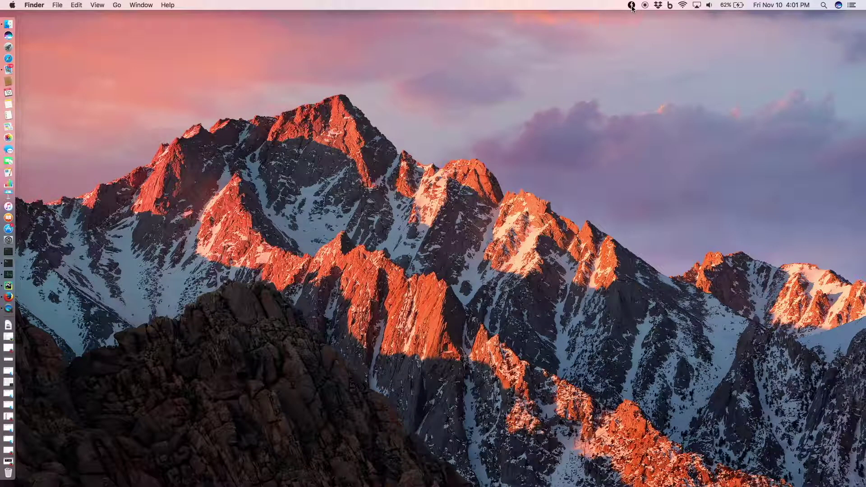
# Capture the full screen with Monosnap, view the file options for the screenshot, and close the image editor
pyautogui.click(633, 8)
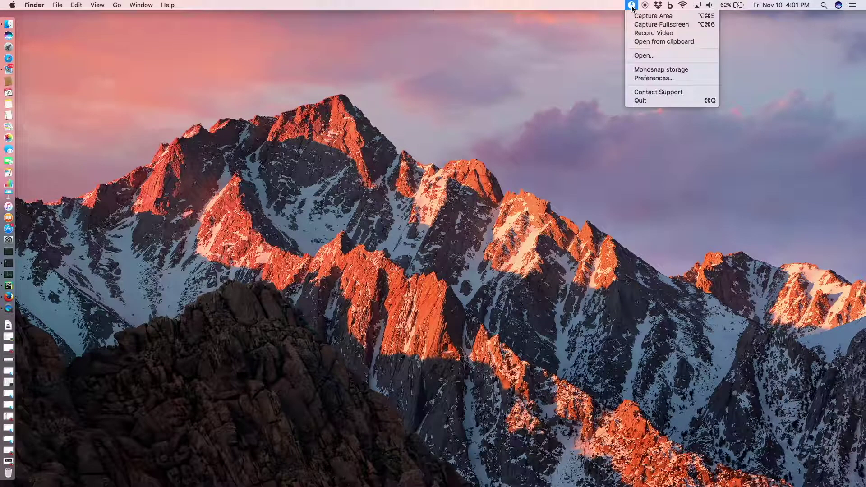
pyautogui.click(651, 25)
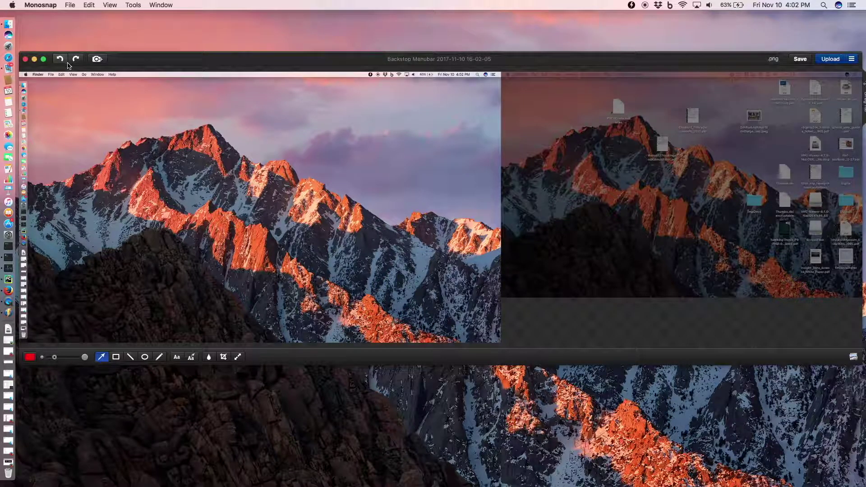
pyautogui.click(71, 5)
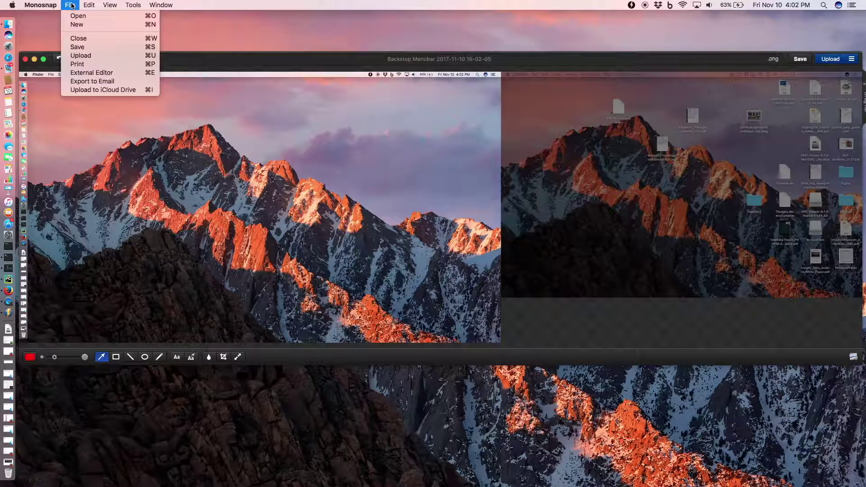
pyautogui.click(193, 198)
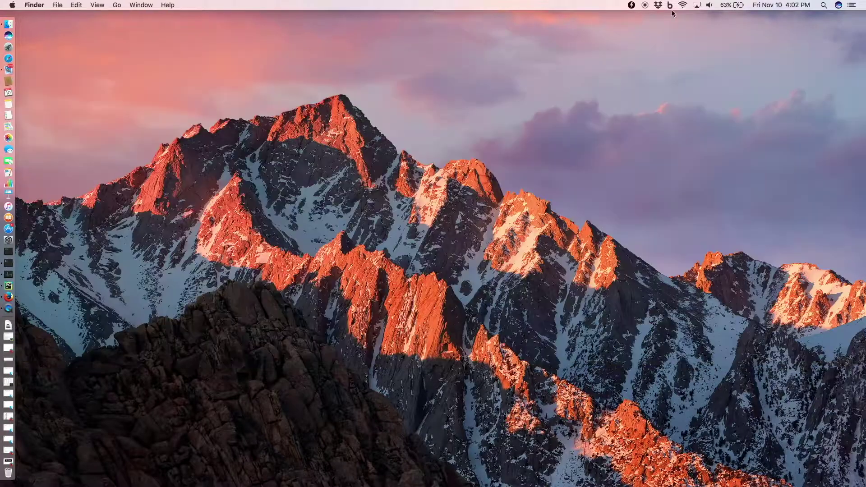
# Capture an area of about 1146 × 760 pixels in the middle of the desktop with Monosnap
pyautogui.click(631, 5)
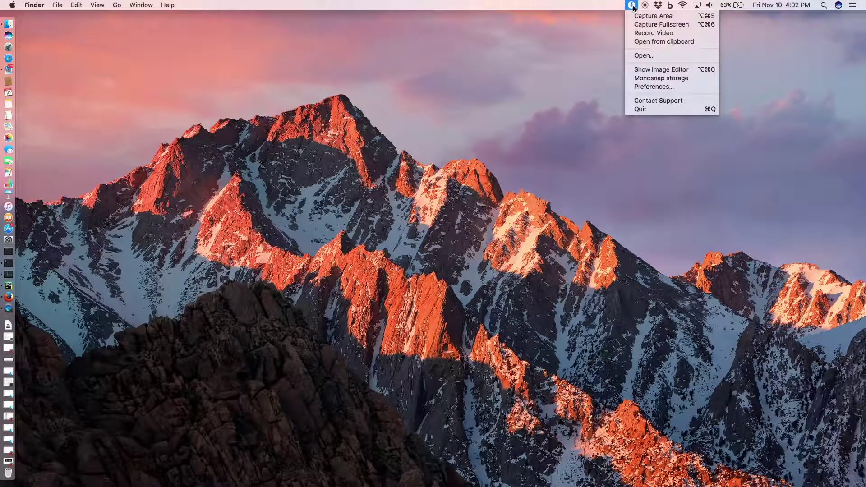
pyautogui.click(641, 17)
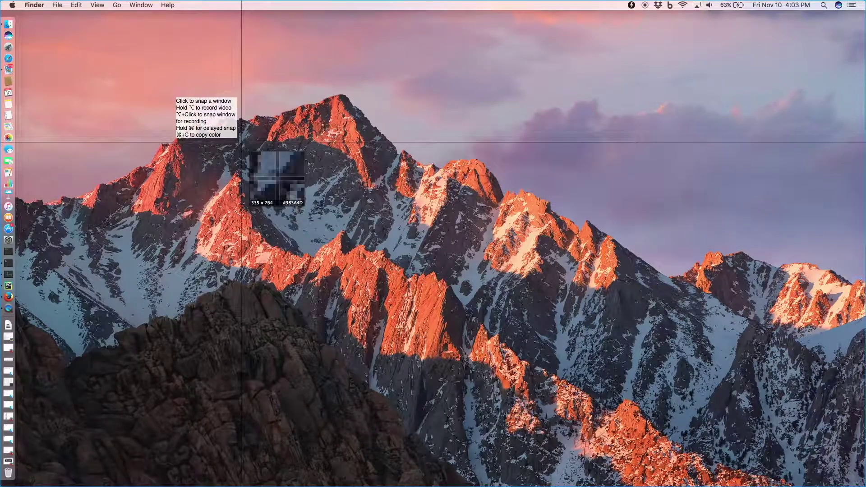
pyautogui.moveTo(198, 111); pyautogui.dragTo(714, 453)
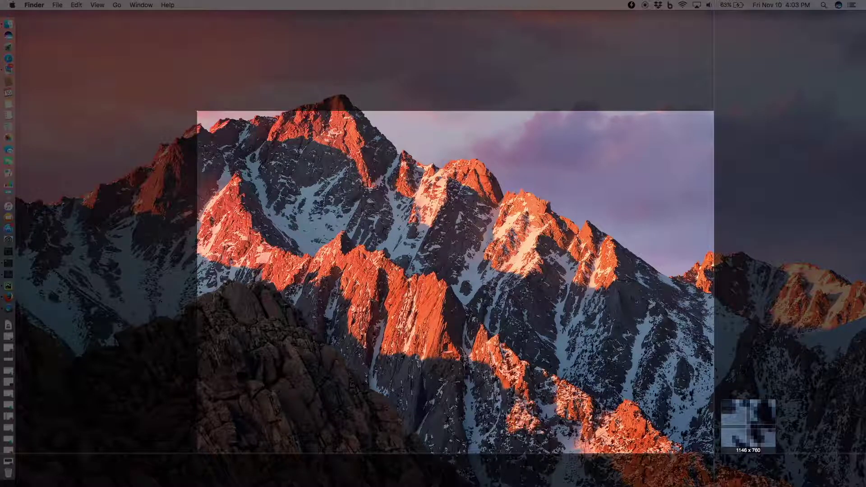
pyautogui.moveTo(714, 453); pyautogui.dragTo(713, 453)
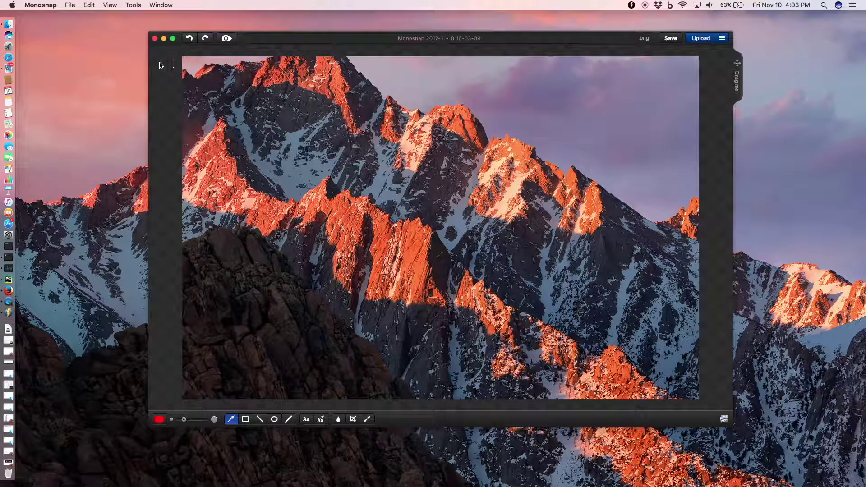
# View the save options for the area screenshot, cancel saving and close the image editor
pyautogui.click(70, 5)
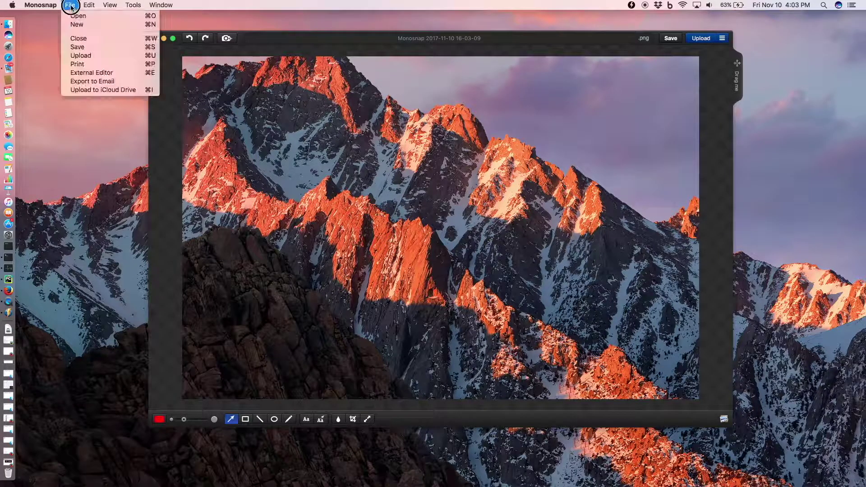
pyautogui.click(77, 47)
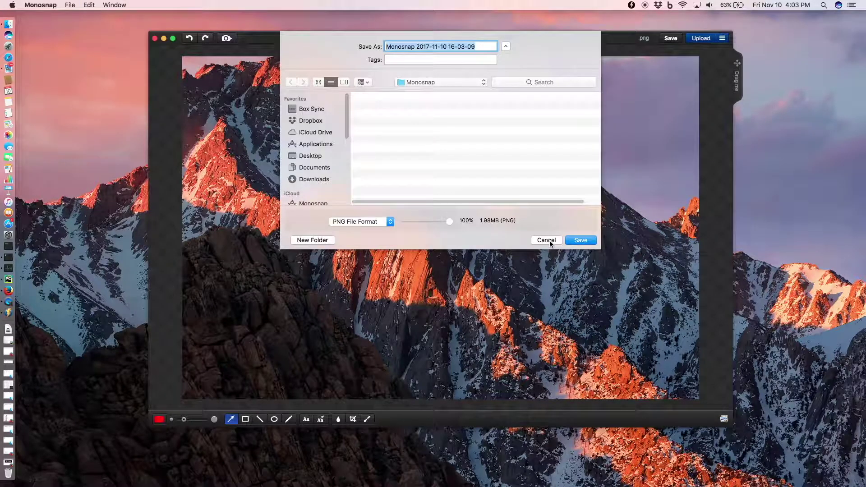
pyautogui.click(549, 240)
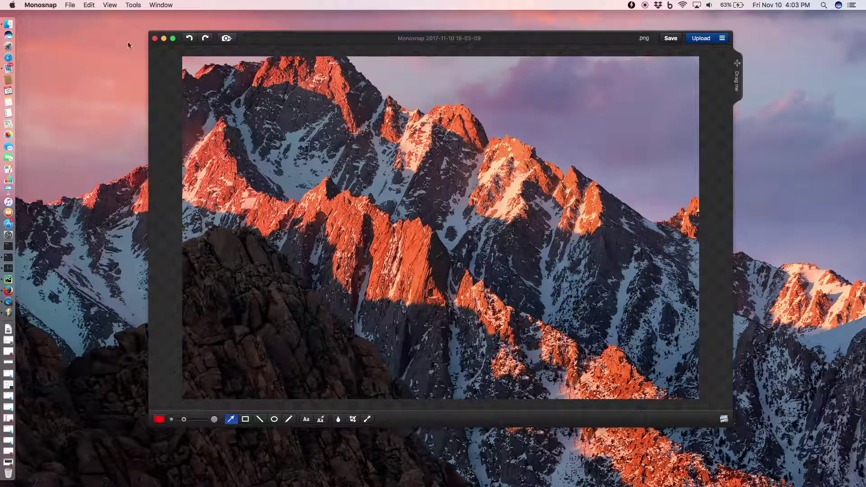
pyautogui.click(154, 39)
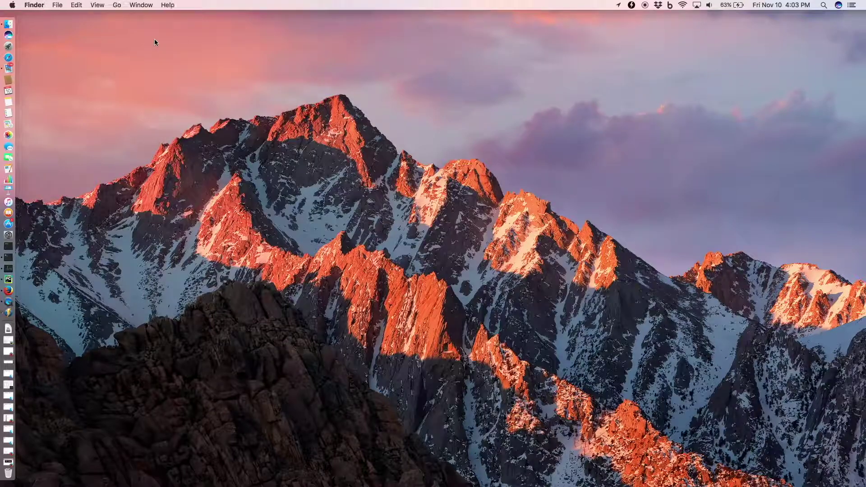
# Set up a Monosnap video recording and enlarge its frame to nearly the full screen, about 1908 × 1068
pyautogui.click(632, 6)
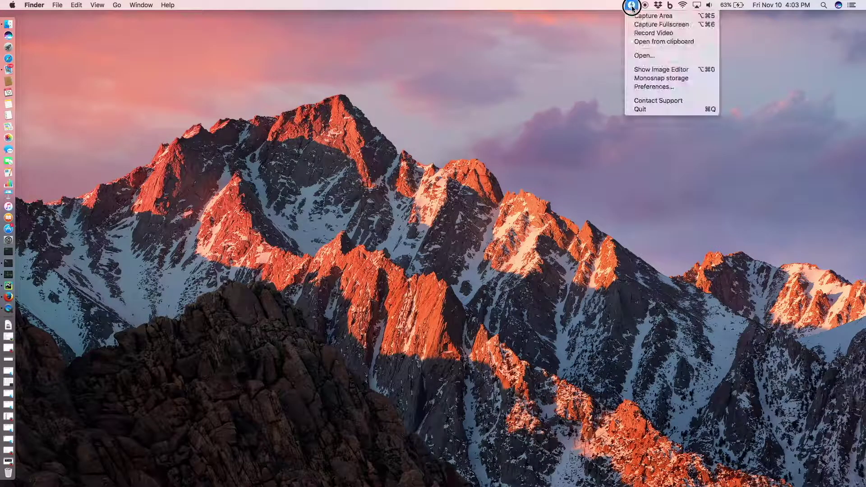
pyautogui.click(643, 34)
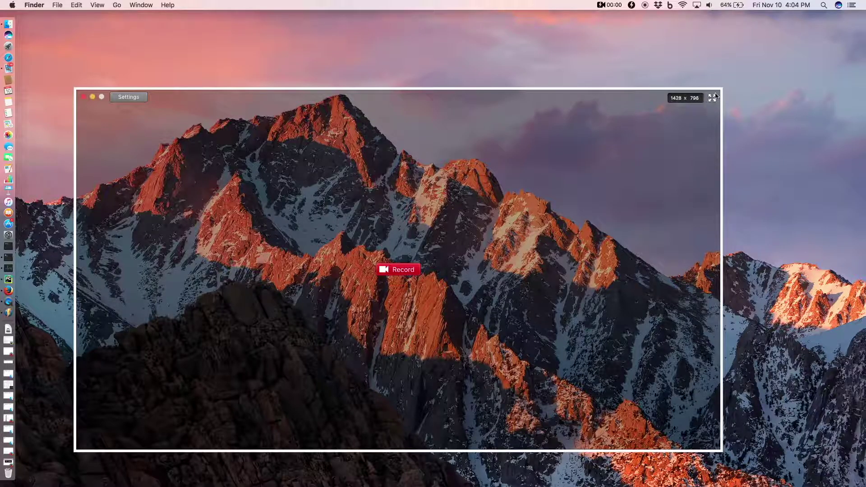
pyautogui.moveTo(717, 89); pyautogui.dragTo(847, 17)
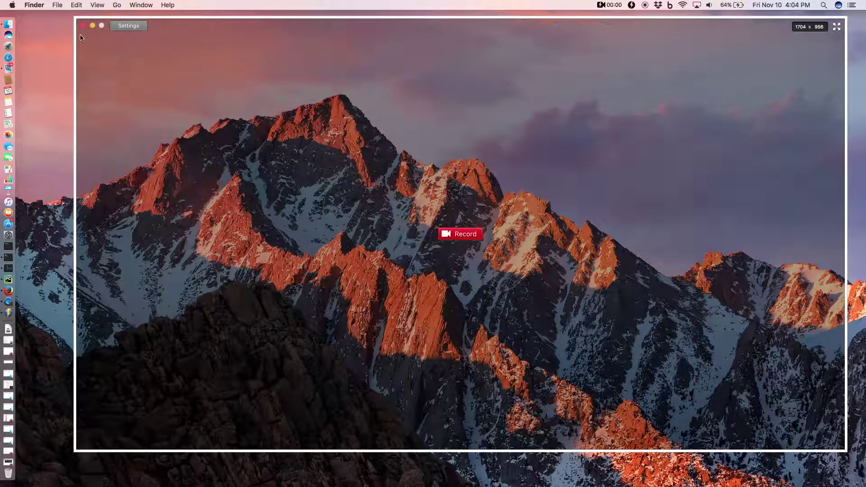
pyautogui.moveTo(75, 19); pyautogui.dragTo(2, 2)
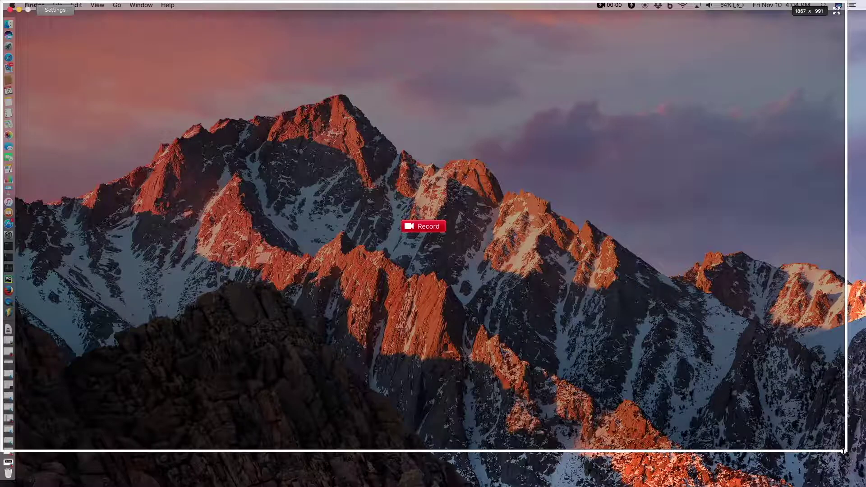
pyautogui.moveTo(845, 449); pyautogui.dragTo(862, 484)
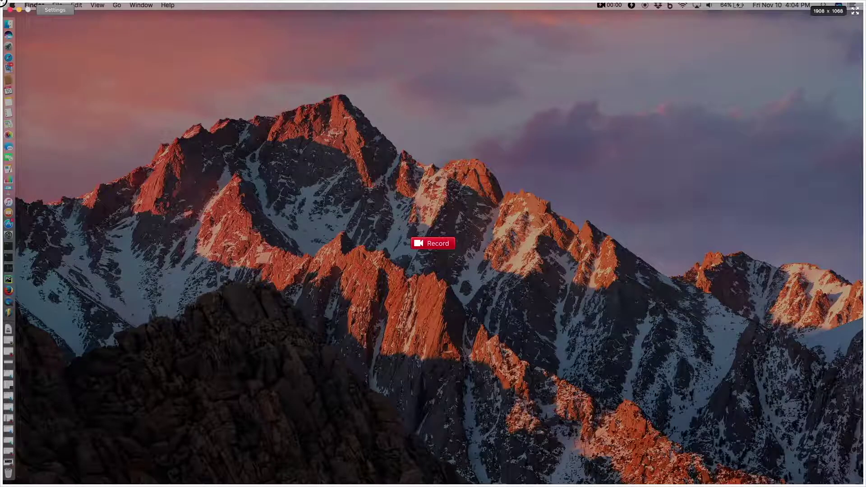
# Shrink the recording frame to about 1752 × 963 and view the frame rate and recording quality options in its settings
pyautogui.click(56, 11)
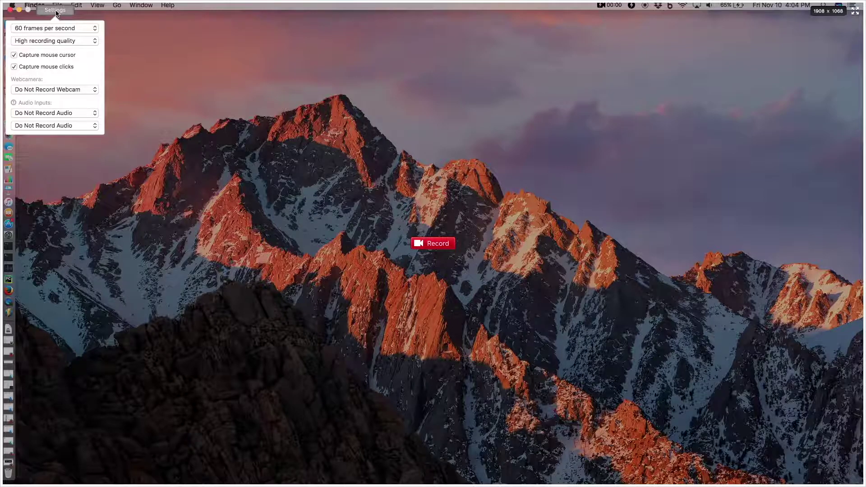
pyautogui.moveTo(4, 2); pyautogui.dragTo(72, 48)
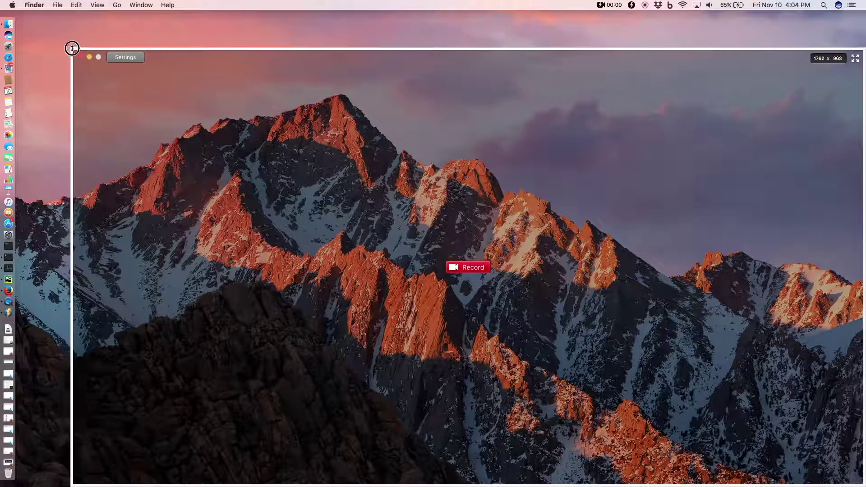
pyautogui.click(129, 59)
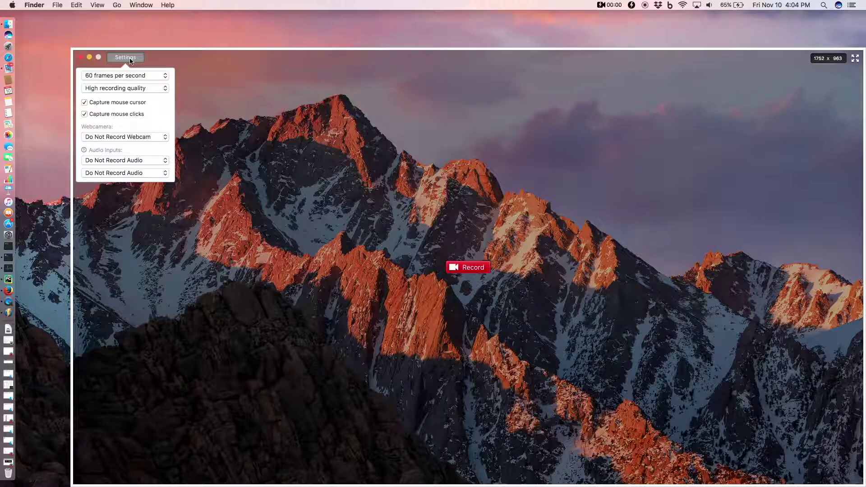
pyautogui.click(163, 78)
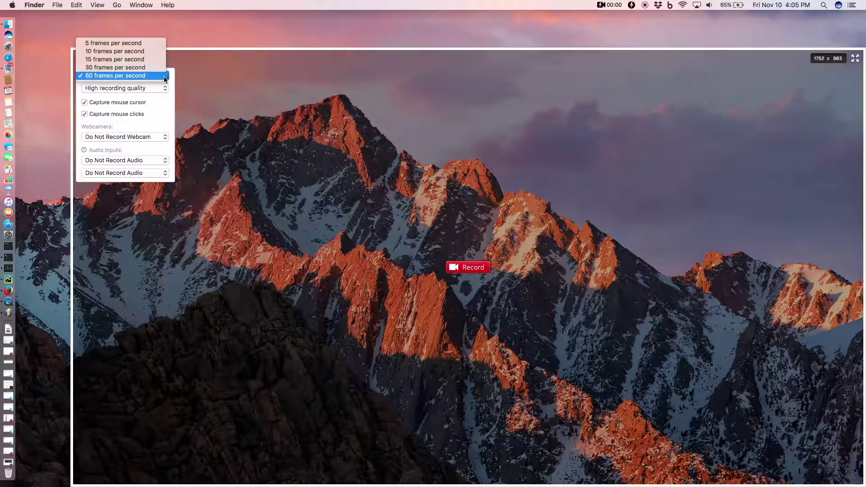
pyautogui.click(164, 77)
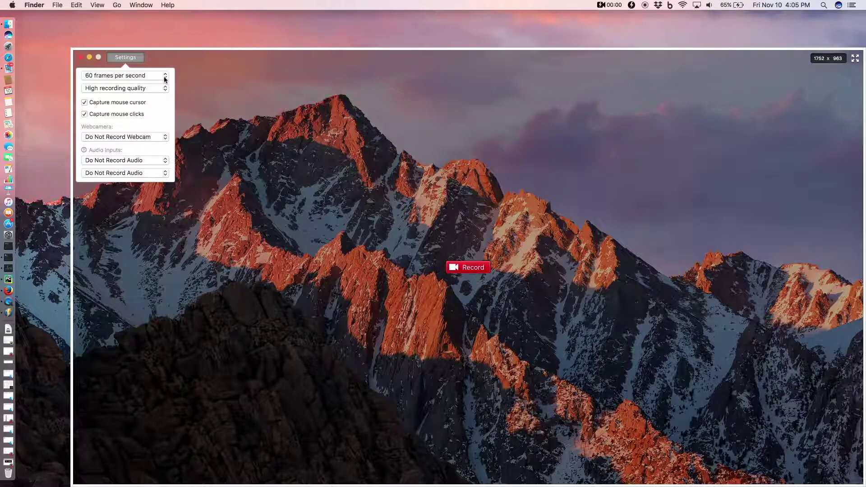
pyautogui.click(165, 88)
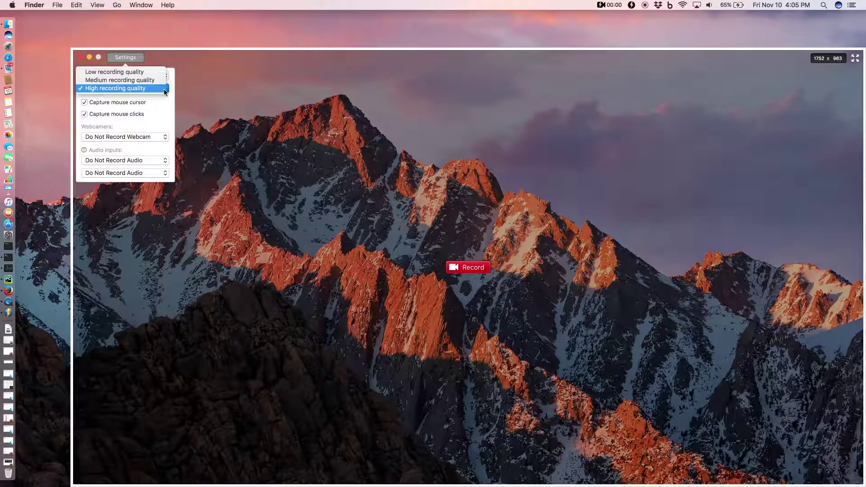
pyautogui.click(163, 88)
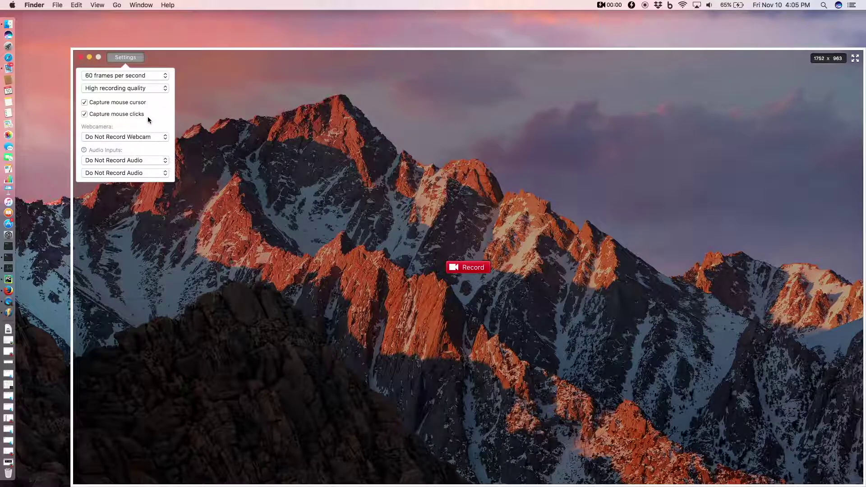
# Try the FaceTime HD Camera as the recording's webcam and switch back to Do Not Record Webcam
pyautogui.click(158, 137)
pyautogui.click(123, 152)
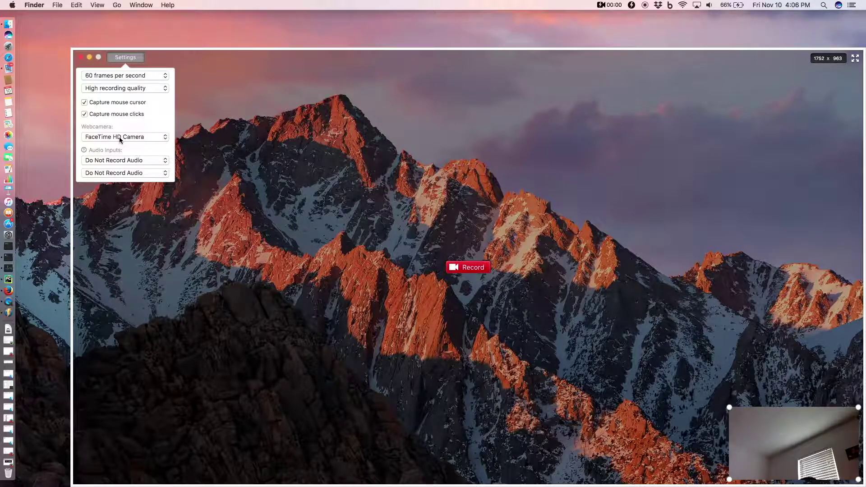
pyautogui.click(120, 138)
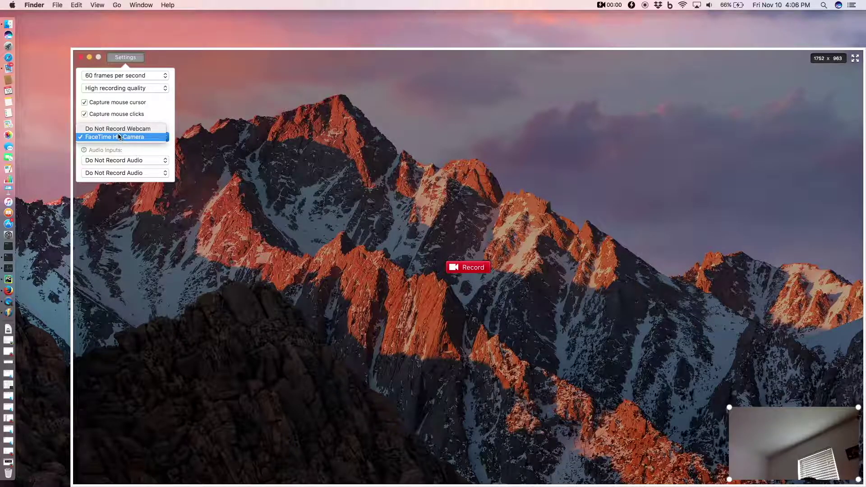
pyautogui.click(118, 129)
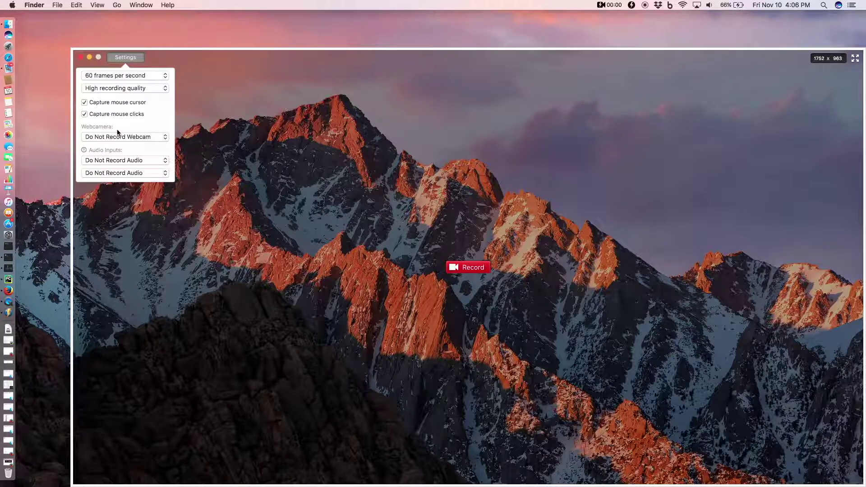
# Set both audio inputs of the recording to Built-in Microphone
pyautogui.click(149, 161)
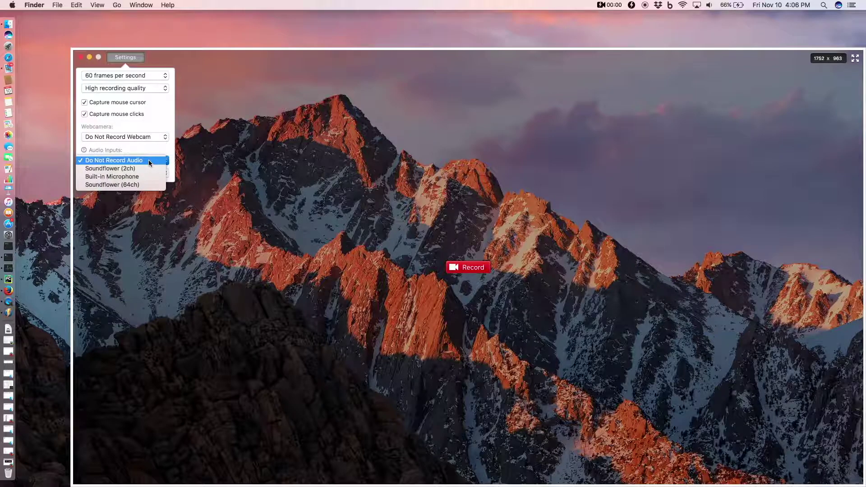
pyautogui.click(141, 176)
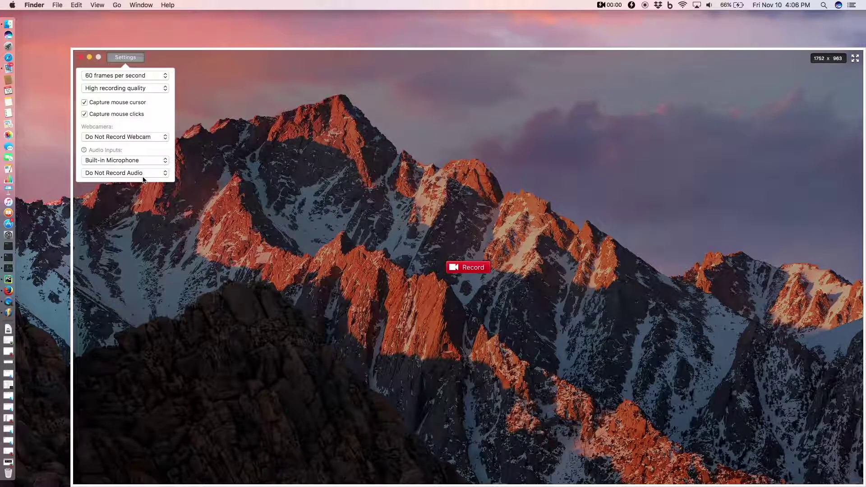
pyautogui.click(142, 174)
pyautogui.click(135, 190)
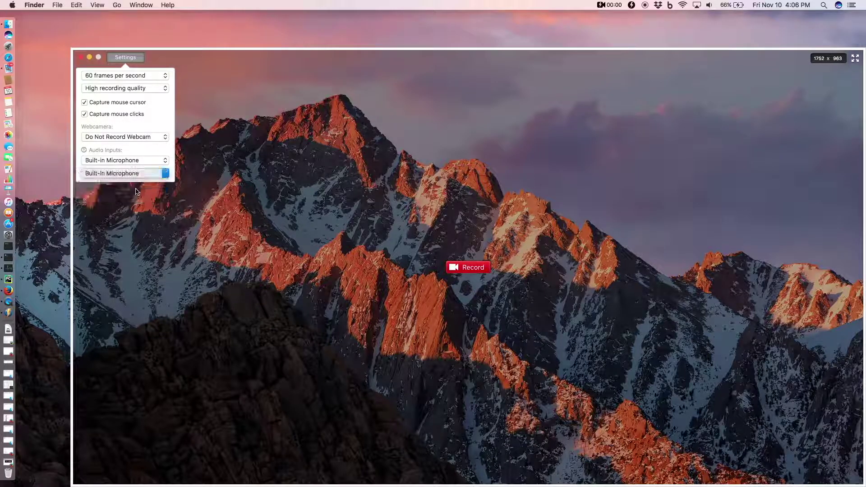
# Enlarge the recording frame to nearly the full screen, about 1908 × 1068, and start recording
pyautogui.click(71, 49)
pyautogui.moveTo(71, 48); pyautogui.dragTo(1, 1)
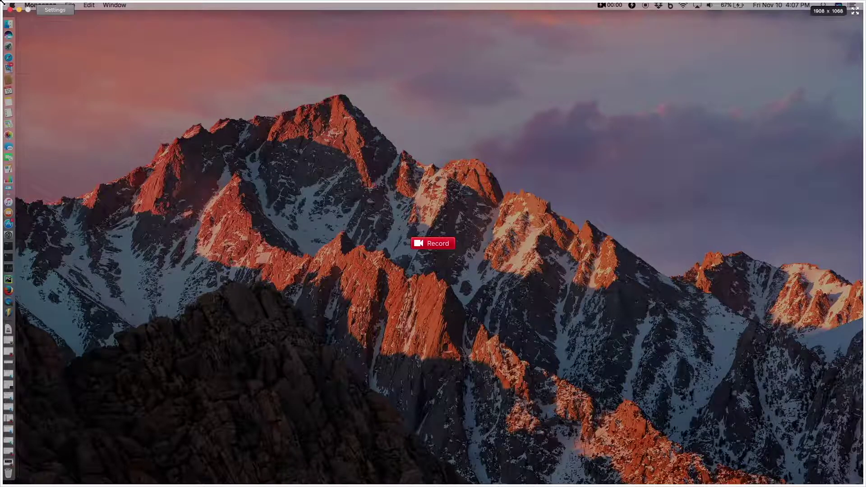
pyautogui.click(440, 246)
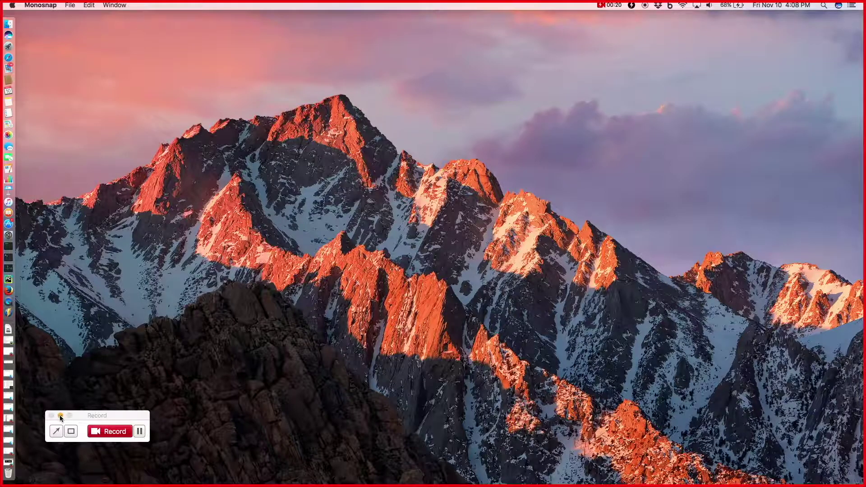
# Minimize the Record control window, restore it from the Dock and minimize it again
pyautogui.click(61, 417)
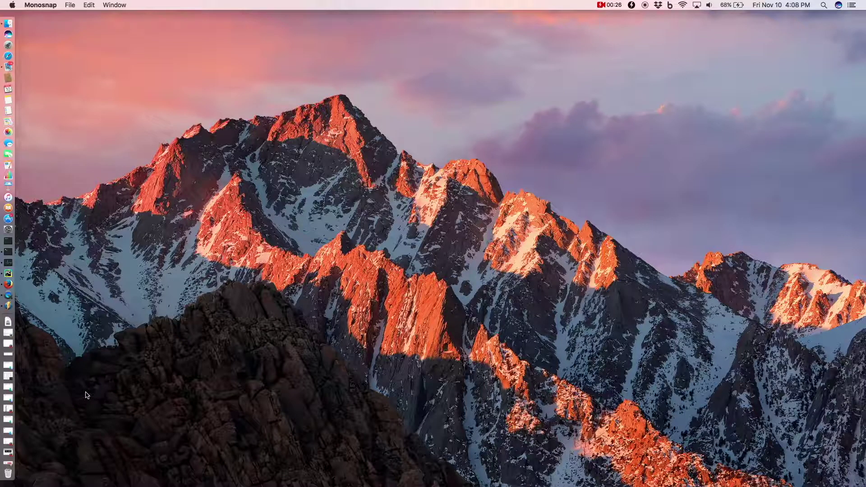
pyautogui.click(9, 466)
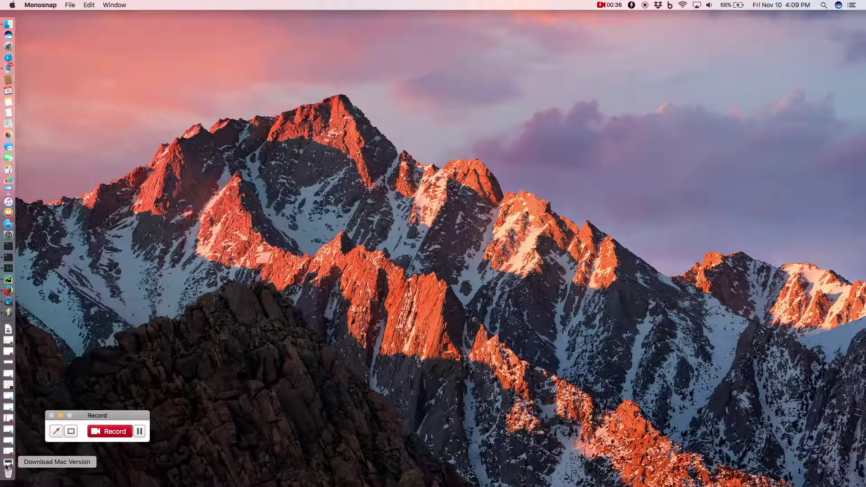
pyautogui.click(60, 417)
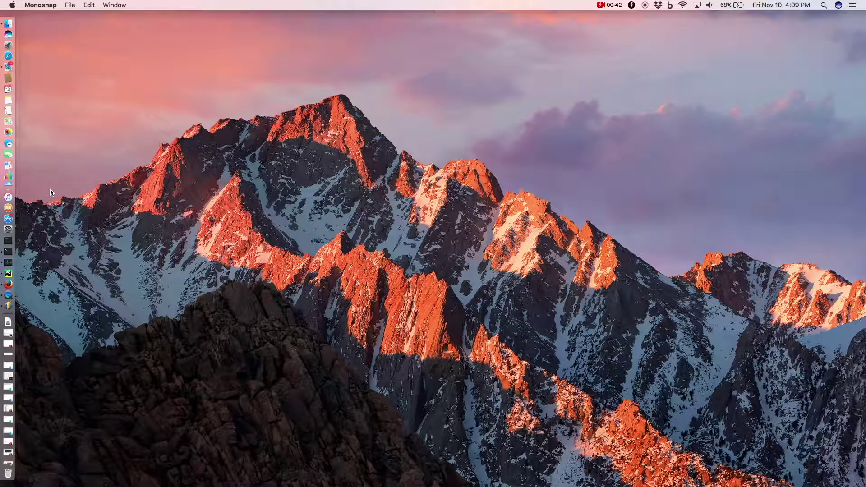
# Browse through the Launchpad pages back to the first one while recording, and close Launchpad
pyautogui.click(9, 46)
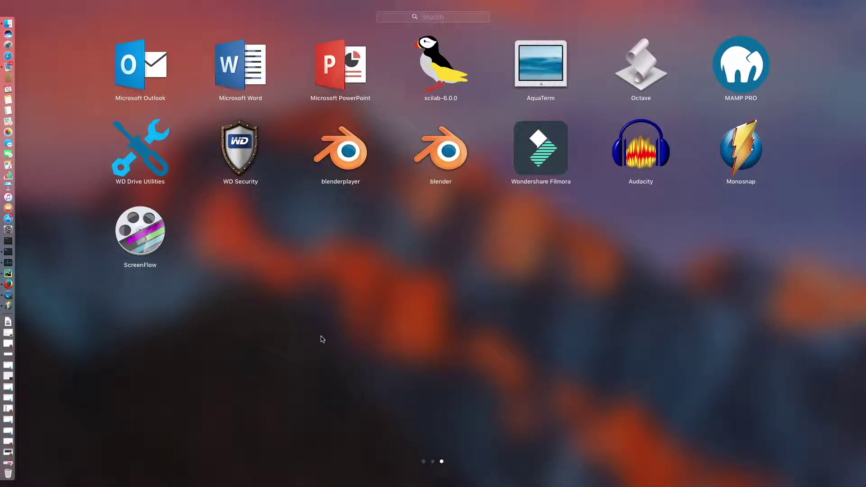
pyautogui.moveTo(318, 337); pyautogui.dragTo(575, 334)
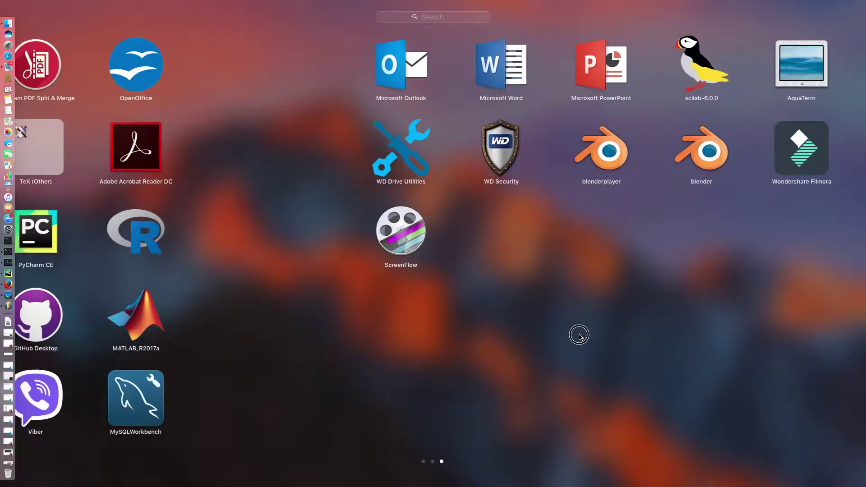
pyautogui.moveTo(296, 294); pyautogui.dragTo(720, 294)
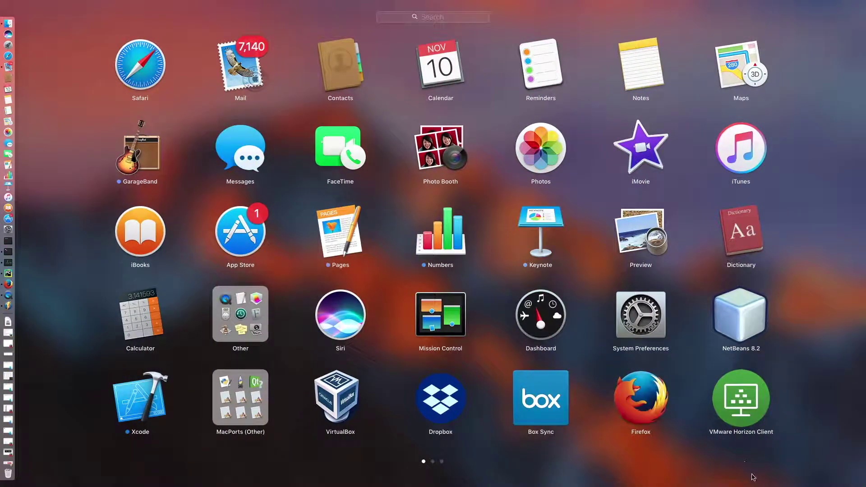
pyautogui.click(754, 474)
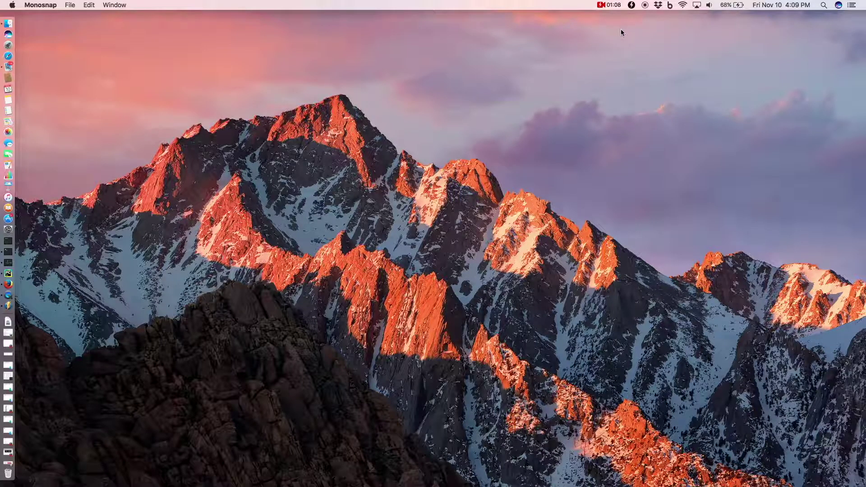
# Finish the screen recording and play it back in the preview, skipping through several points to near the end
pyautogui.click(602, 8)
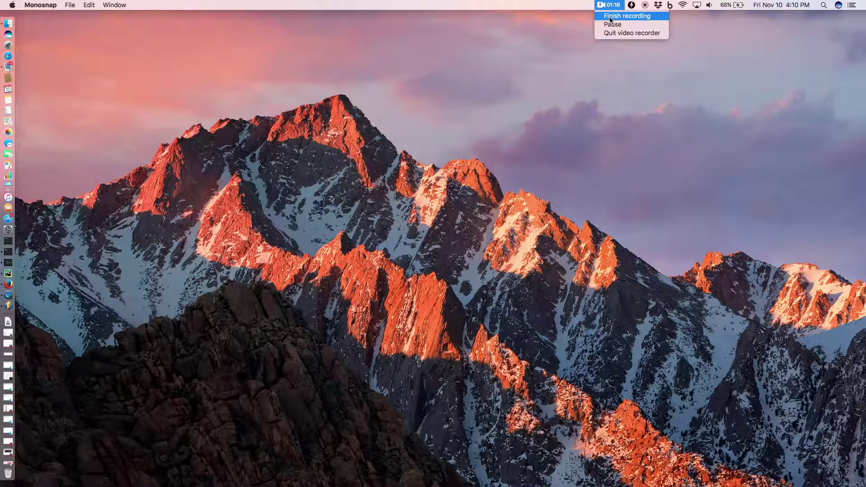
pyautogui.click(610, 17)
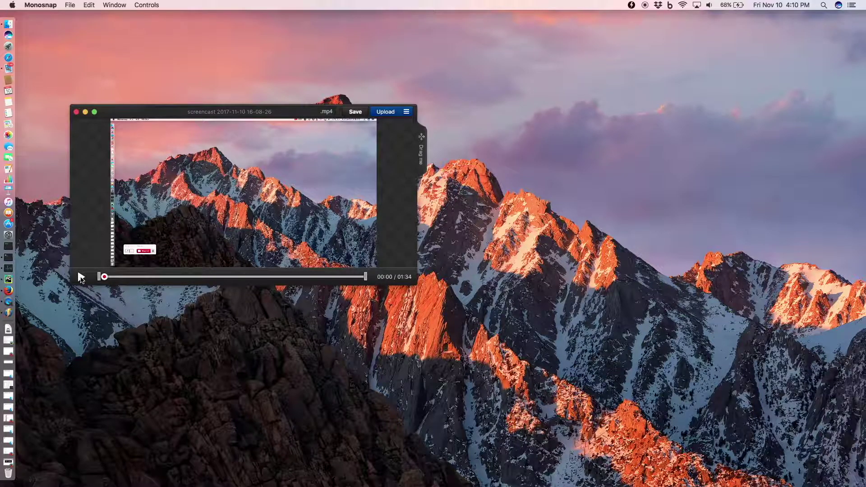
pyautogui.click(81, 276)
pyautogui.click(226, 277)
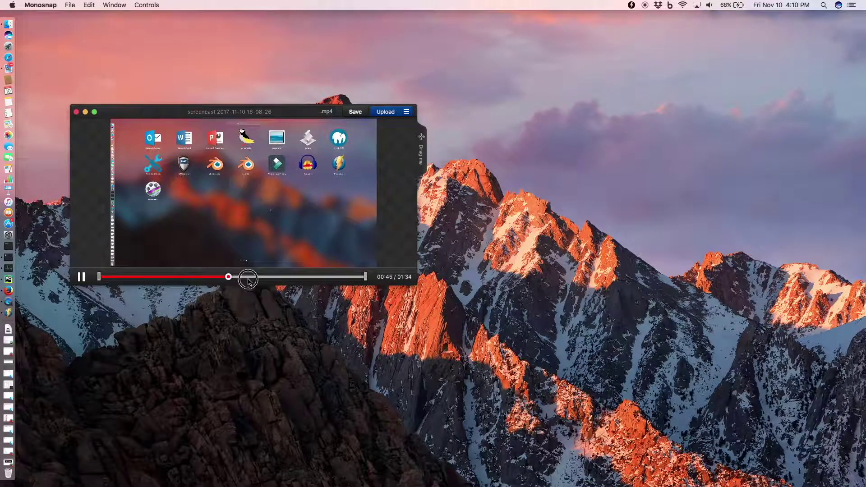
pyautogui.click(280, 277)
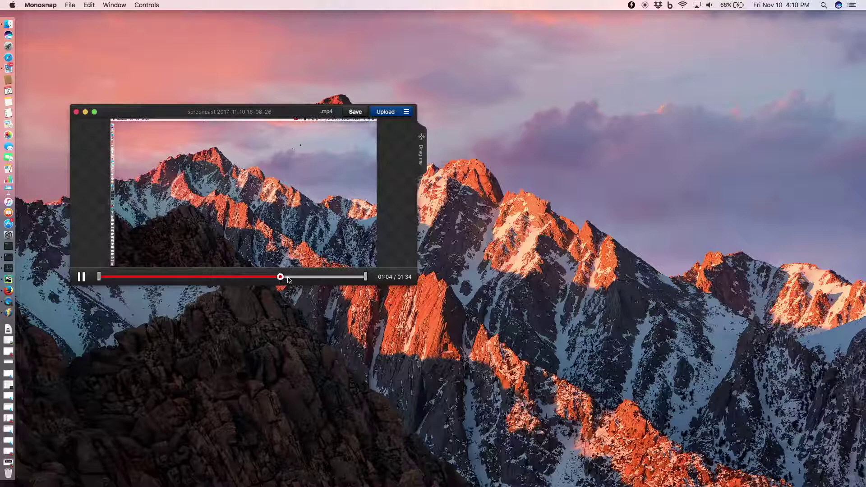
pyautogui.click(247, 276)
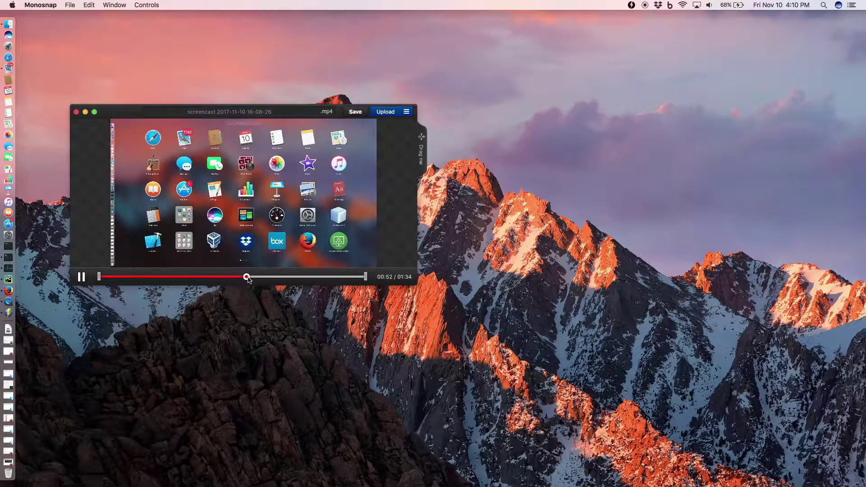
pyautogui.click(298, 277)
pyautogui.click(318, 277)
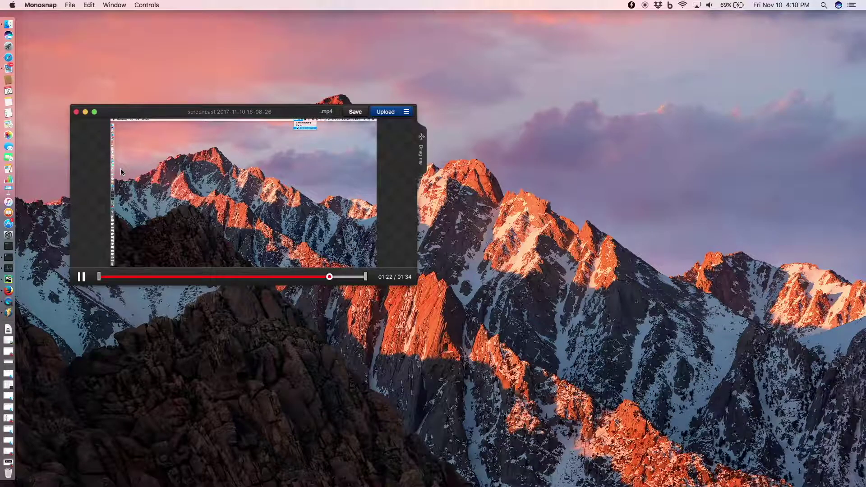
pyautogui.click(346, 277)
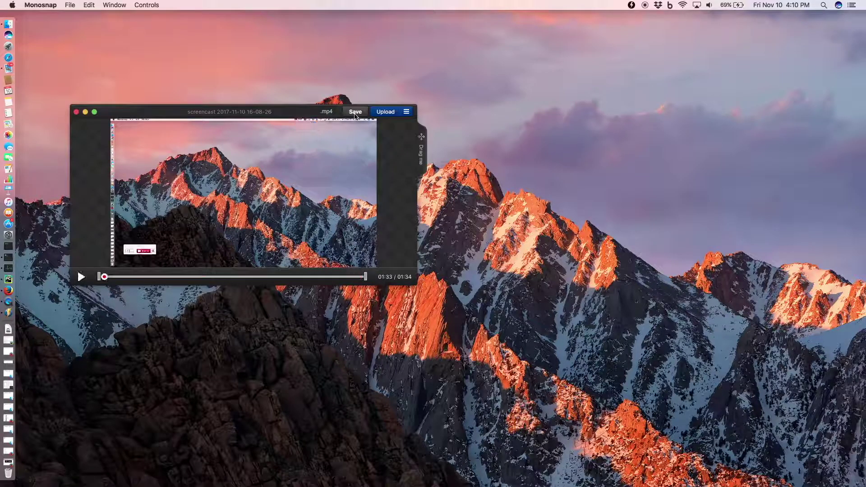
# Save the recording as myVideoWithMonosnap in the folder whose name starts with QuickTime_VLC_Monosna
pyautogui.press('super+s')
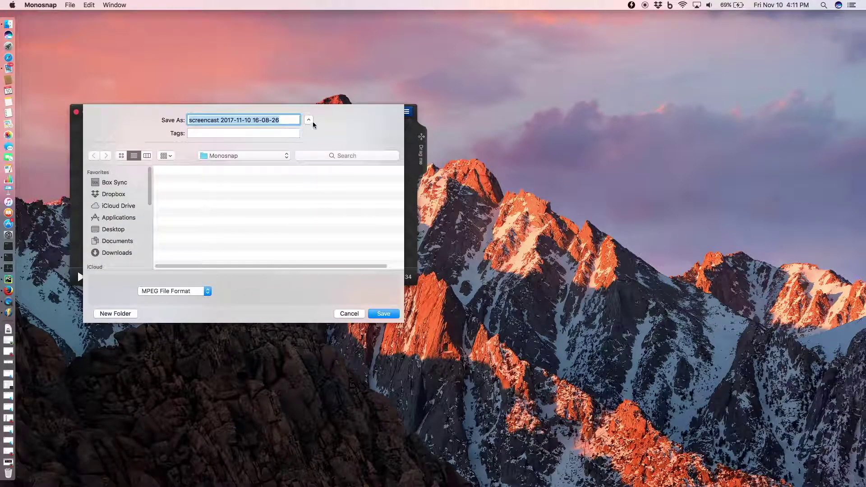
pyautogui.click(214, 120)
pyautogui.moveTo(279, 120); pyautogui.dragTo(158, 119)
pyautogui.write('myVideoWithMonosnap')
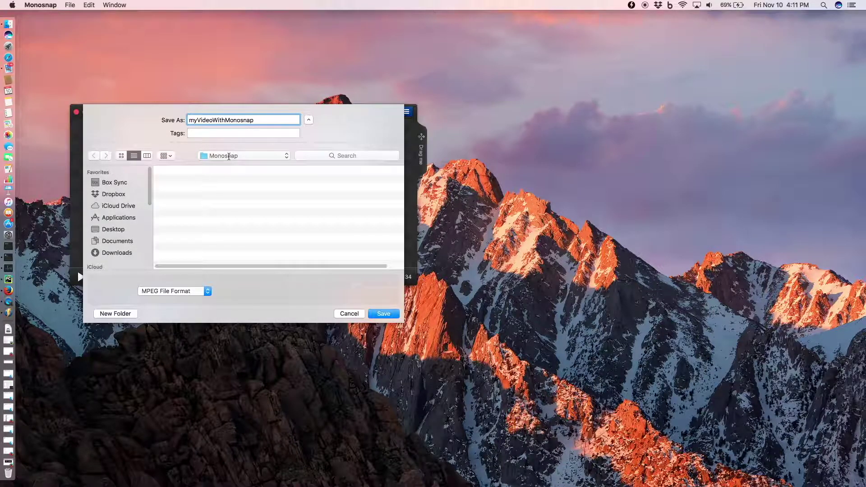
pyautogui.click(229, 156)
pyautogui.click(231, 225)
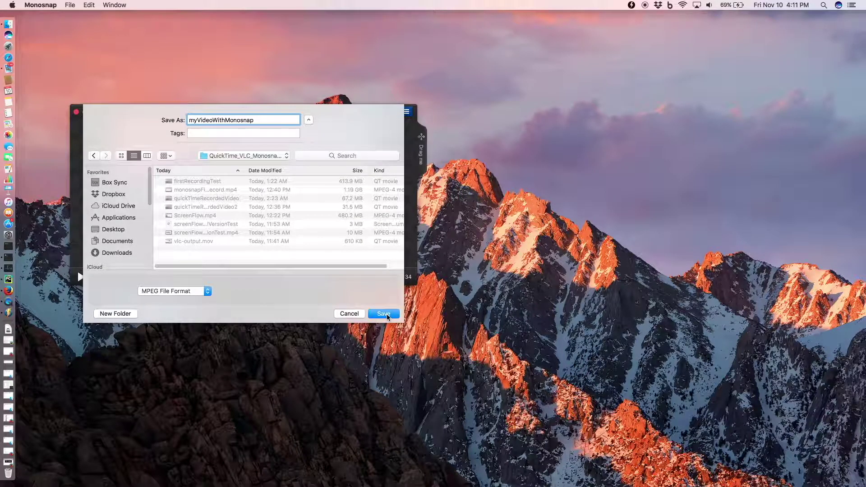
pyautogui.click(384, 314)
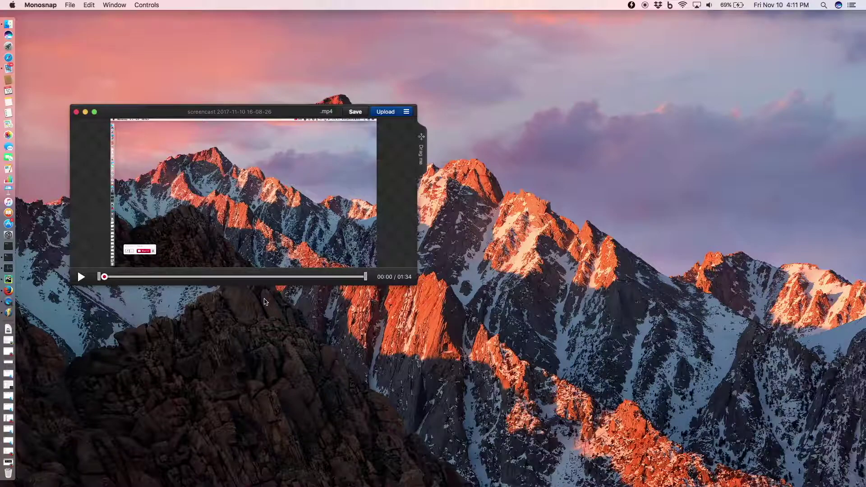